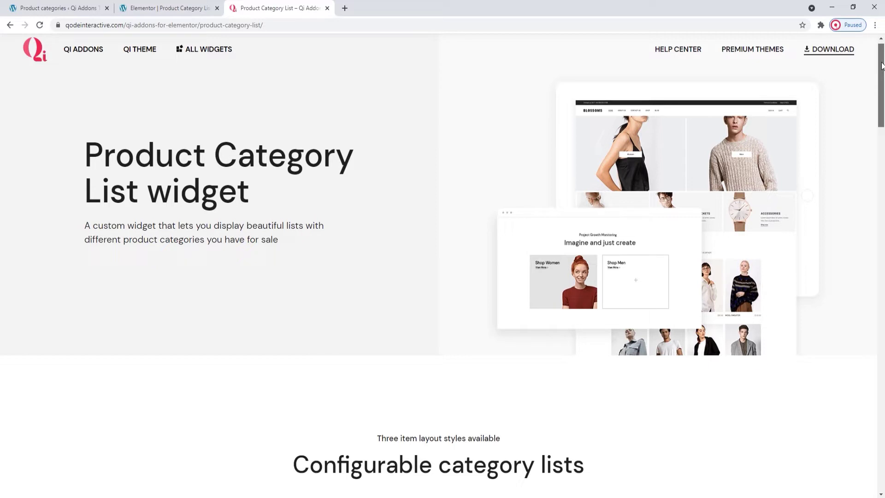
# - Scroll through the Qi Addons Product Category List demos, then switch to the Elementor editor
pyautogui.moveTo(882, 66); pyautogui.dragTo(883, 129)
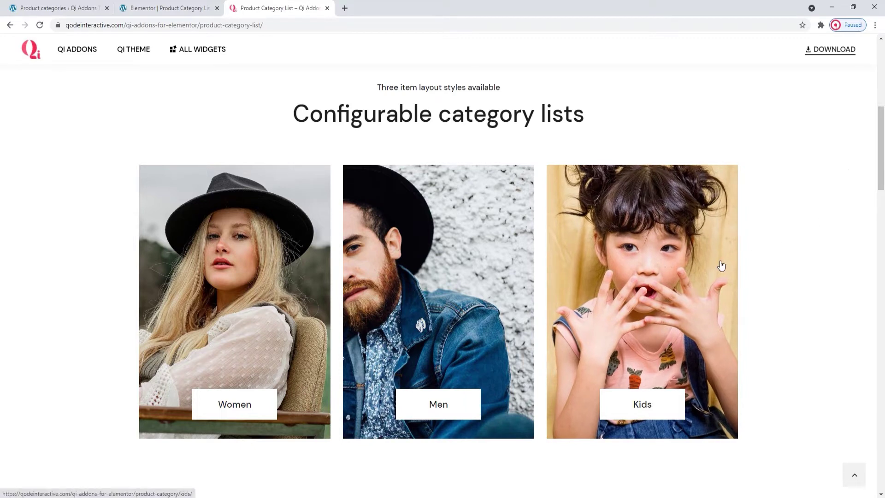
pyautogui.moveTo(879, 144); pyautogui.dragTo(883, 262)
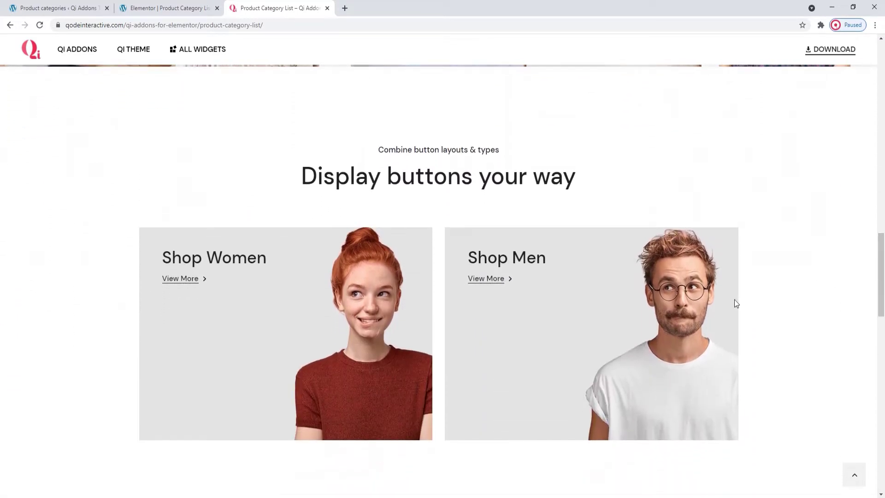
pyautogui.moveTo(883, 273); pyautogui.dragTo(883, 394)
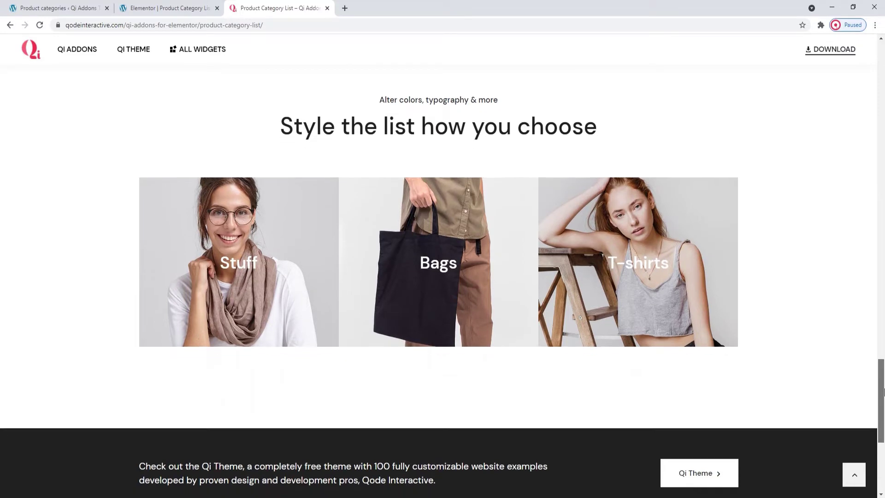
pyautogui.click(211, 6)
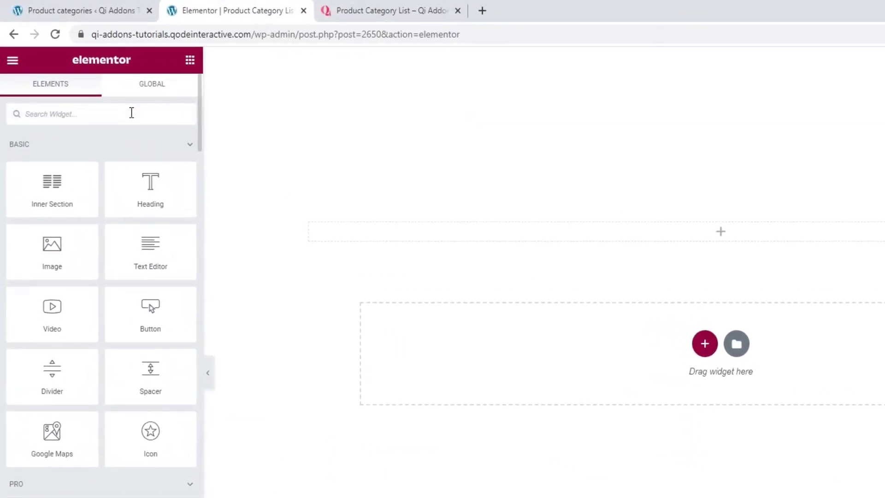
# - Search widgets for 'product categ' and drop the Product Category List into the empty section
pyautogui.click(131, 112)
pyautogui.write('product categ')
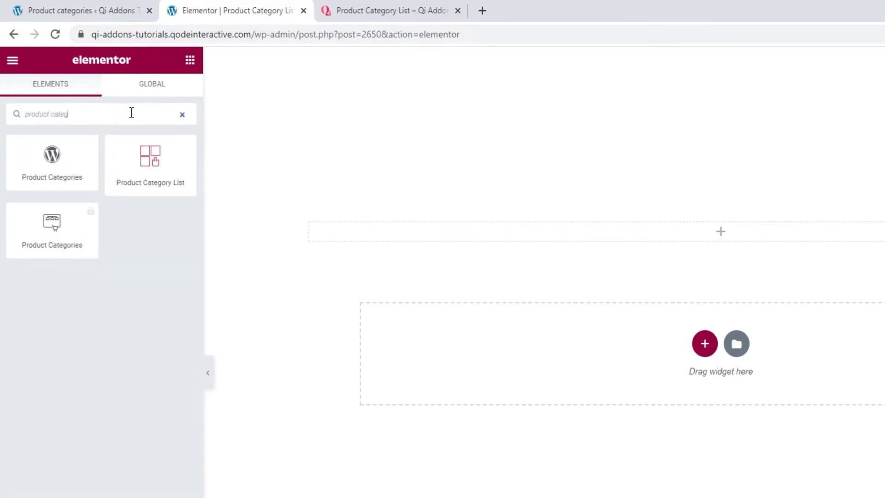
pyautogui.moveTo(150, 160); pyautogui.dragTo(375, 236)
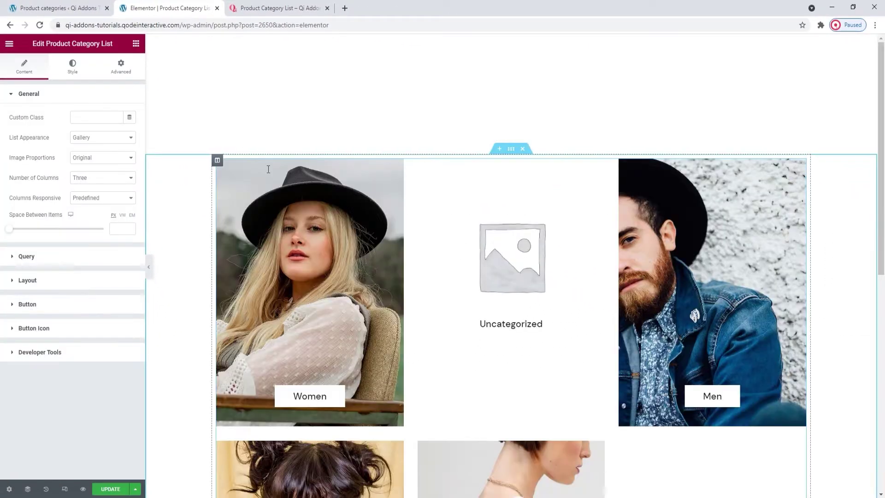
pyautogui.scroll(-3, 301, 196)
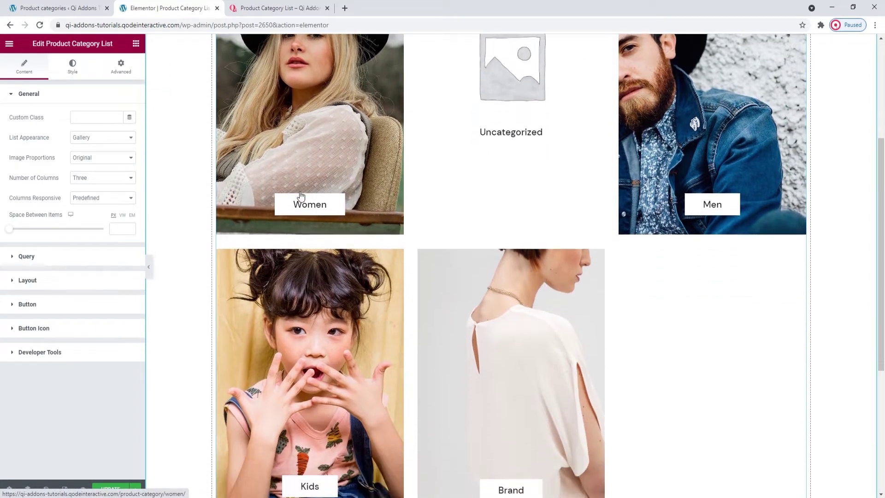
pyautogui.scroll(2, 300, 196)
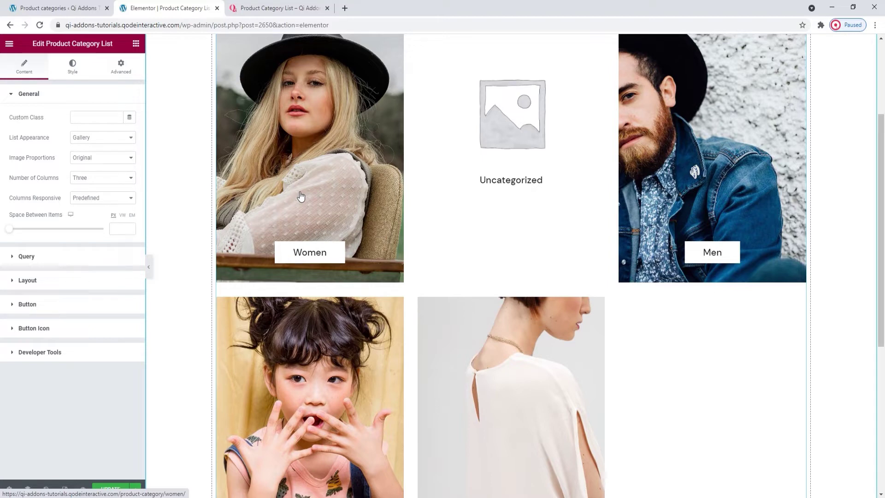
# - Open WordPress Product categories and look over the new-category Name, Slug and Description fields
pyautogui.click(95, 4)
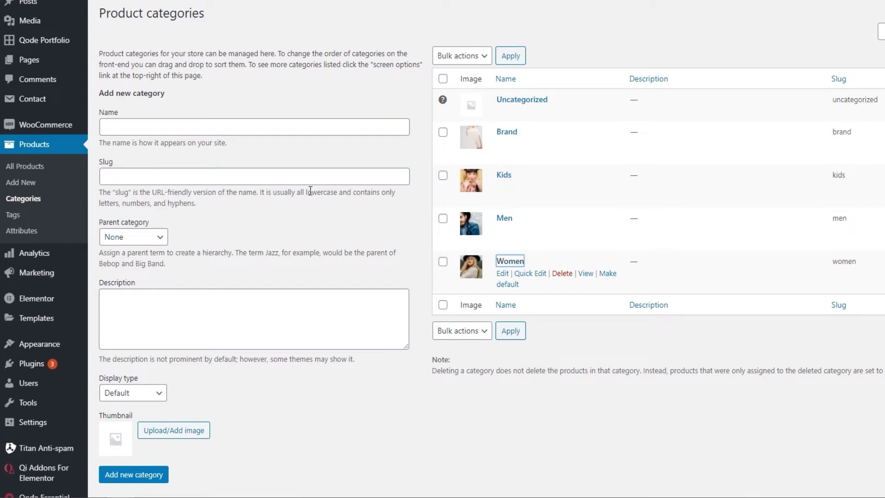
pyautogui.click(254, 129)
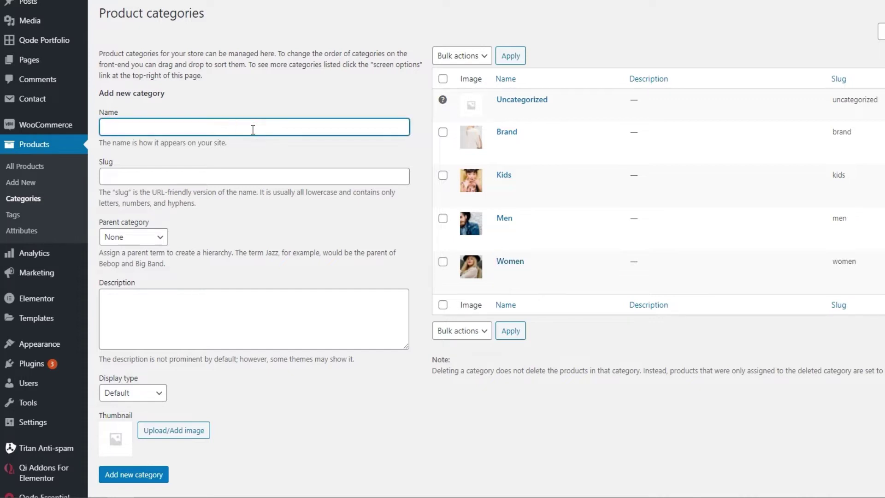
pyautogui.click(242, 169)
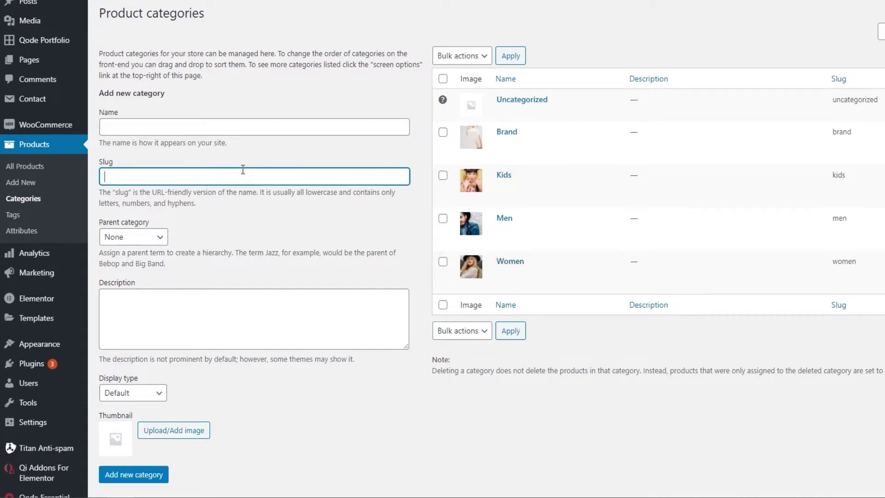
pyautogui.click(223, 303)
pyautogui.scroll(-1, 219, 310)
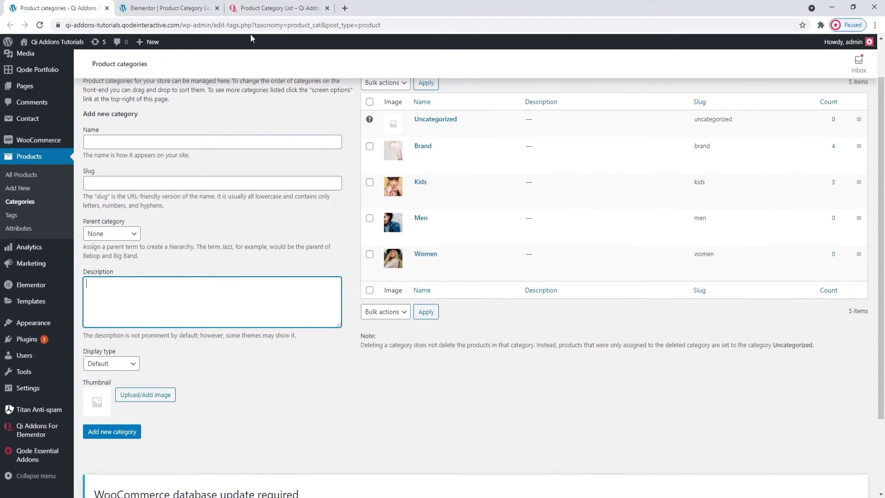
# - Back in Elementor, switch the List Appearance to Masonry and preview the result
pyautogui.click(168, 8)
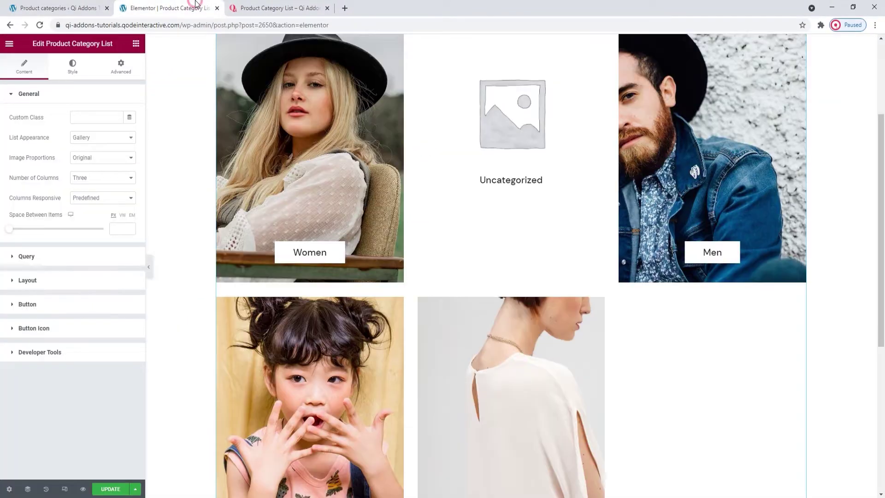
pyautogui.scroll(1, 294, 184)
pyautogui.scroll(-1, 293, 184)
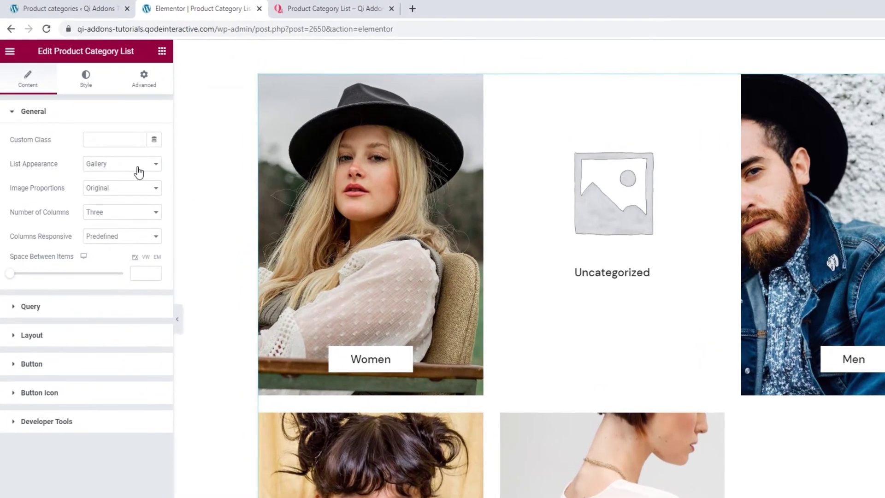
pyautogui.click(116, 140)
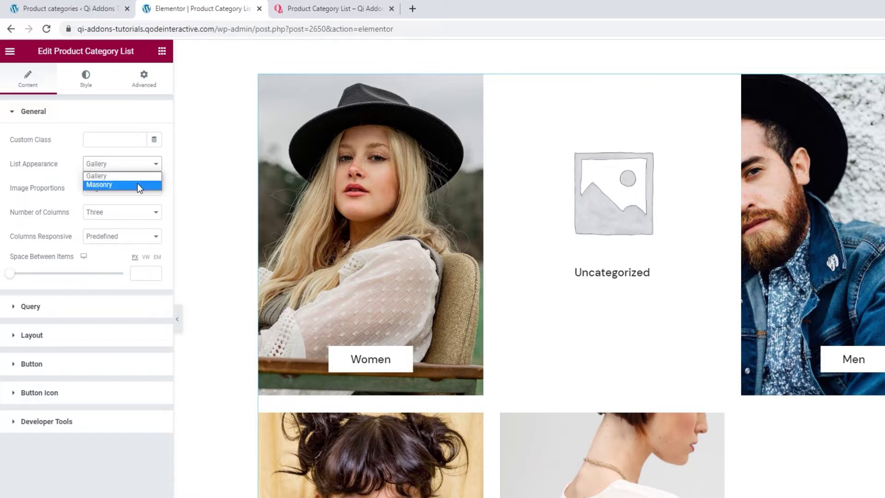
pyautogui.click(137, 184)
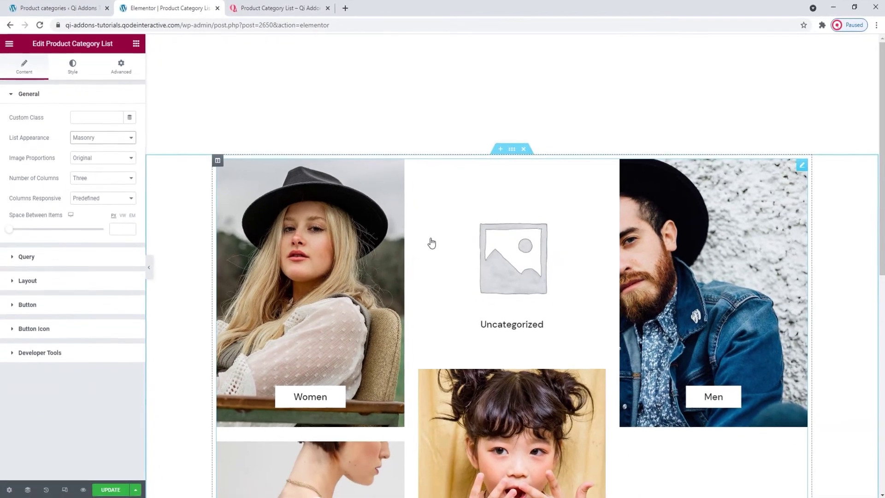
pyautogui.scroll(-2, 463, 261)
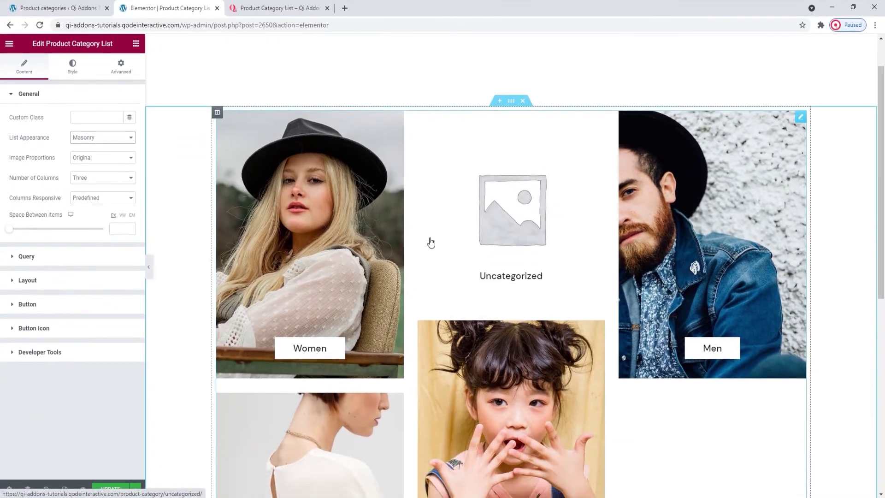
pyautogui.scroll(1, 463, 261)
# - Set the List Appearance back to Gallery
pyautogui.scroll(-4, 471, 232)
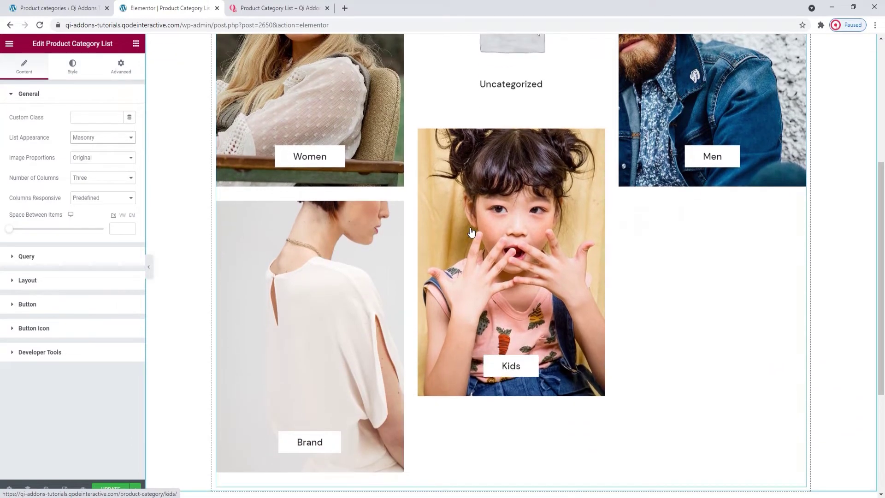
pyautogui.scroll(4, 471, 232)
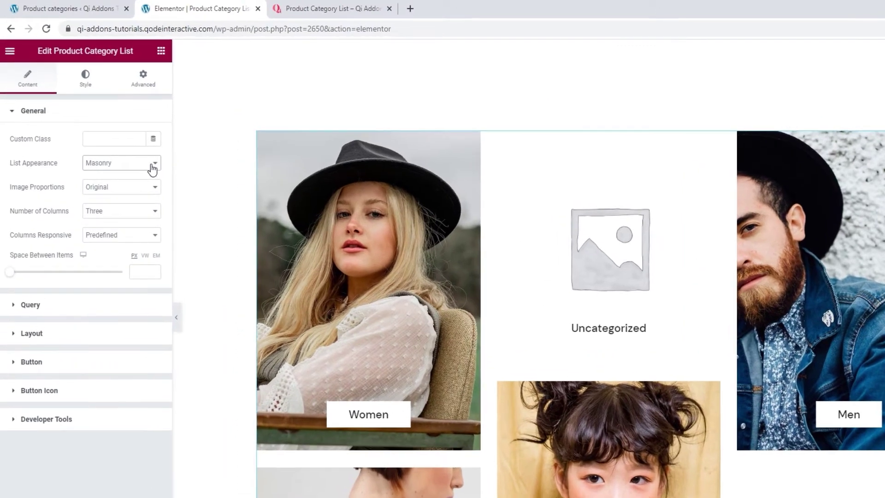
pyautogui.click(121, 138)
pyautogui.click(144, 176)
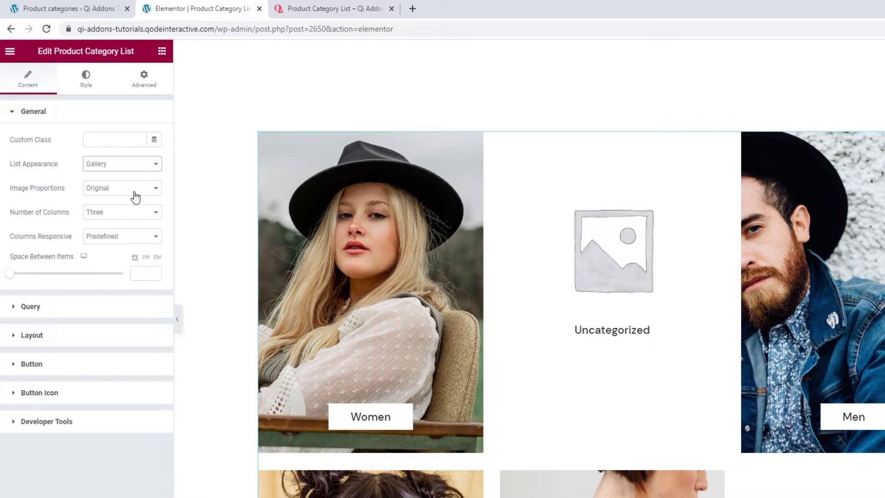
pyautogui.click(136, 197)
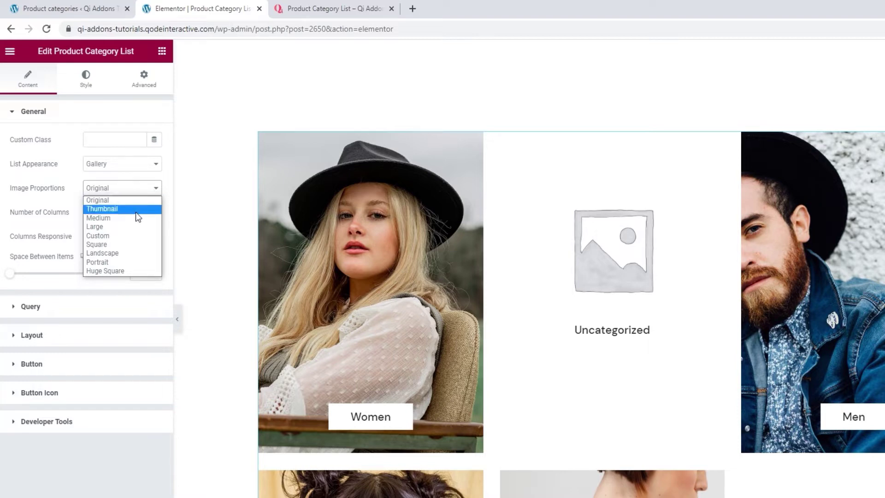
pyautogui.click(135, 244)
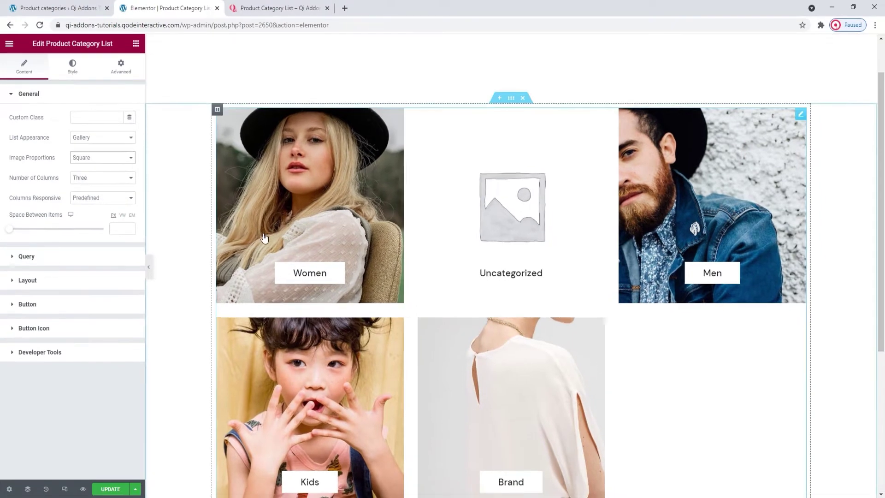
pyautogui.scroll(-1, 265, 238)
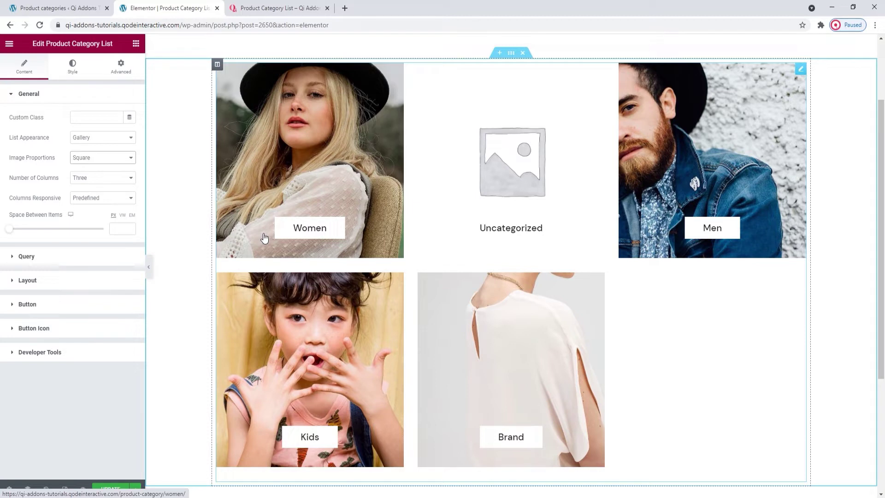
pyautogui.click(118, 158)
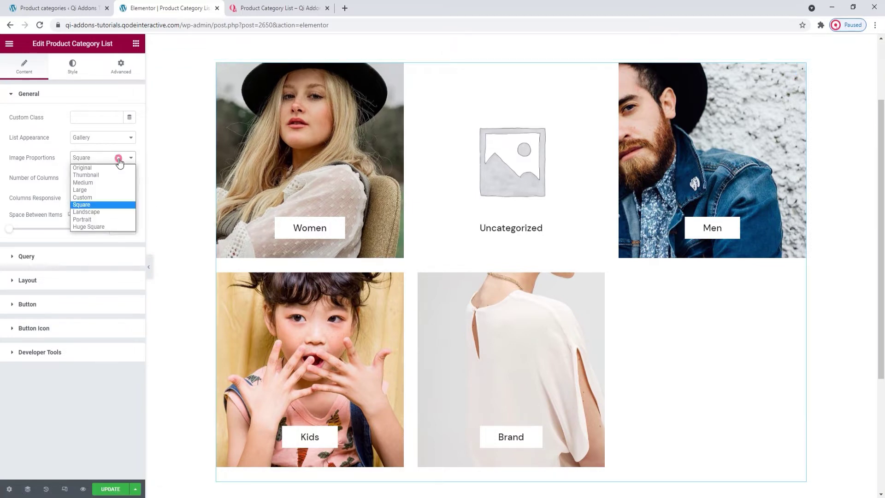
pyautogui.click(117, 167)
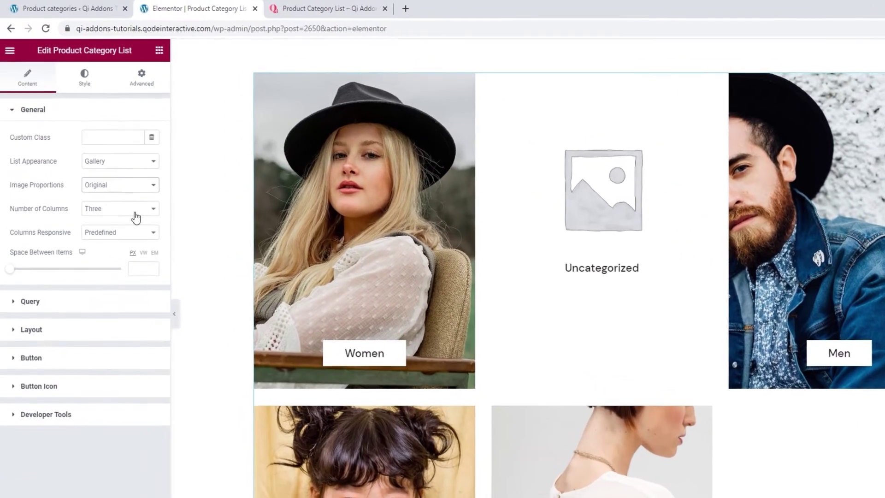
# - Keep three columns by default but use one column for 769–1024, 681–768, 481–680 and 0–480px
pyautogui.click(123, 187)
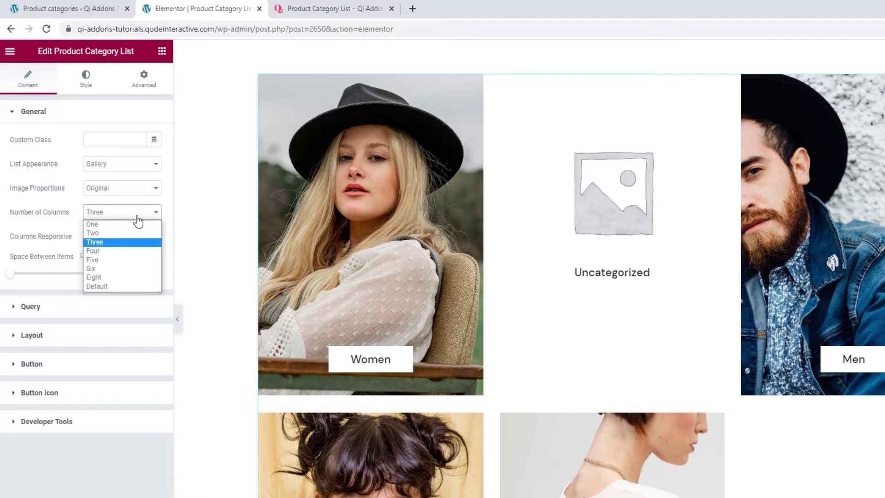
pyautogui.click(136, 216)
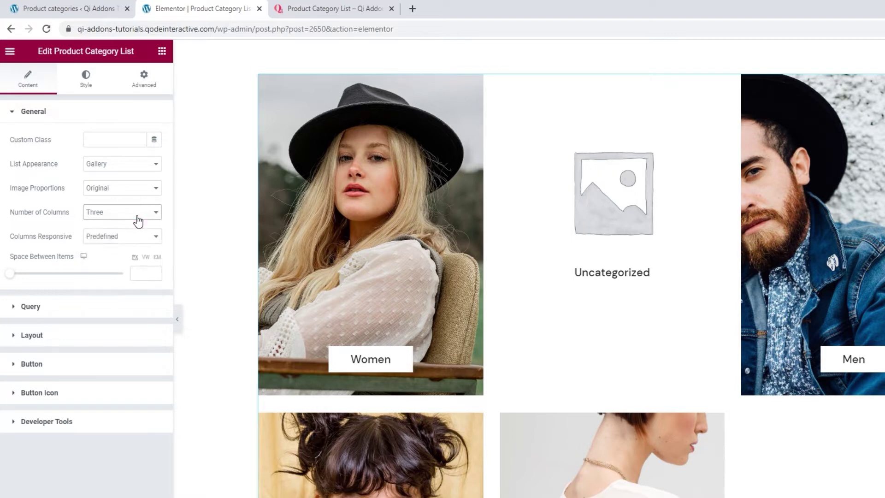
pyautogui.click(136, 239)
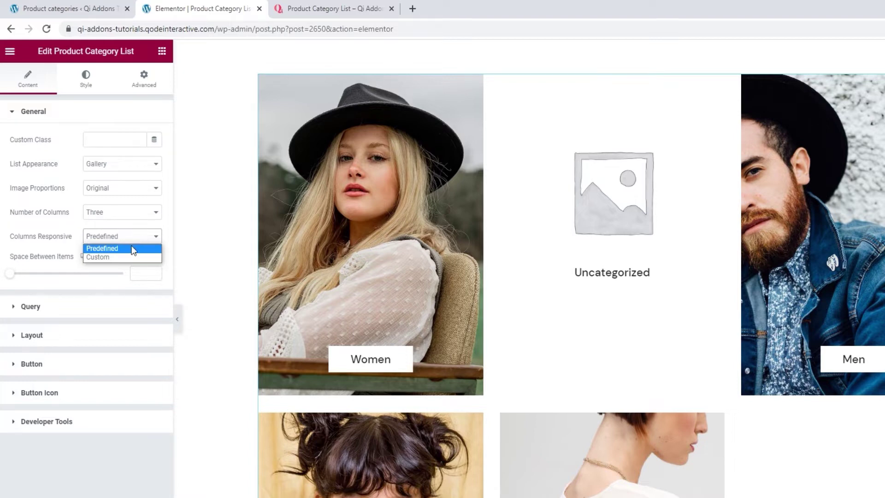
pyautogui.click(130, 257)
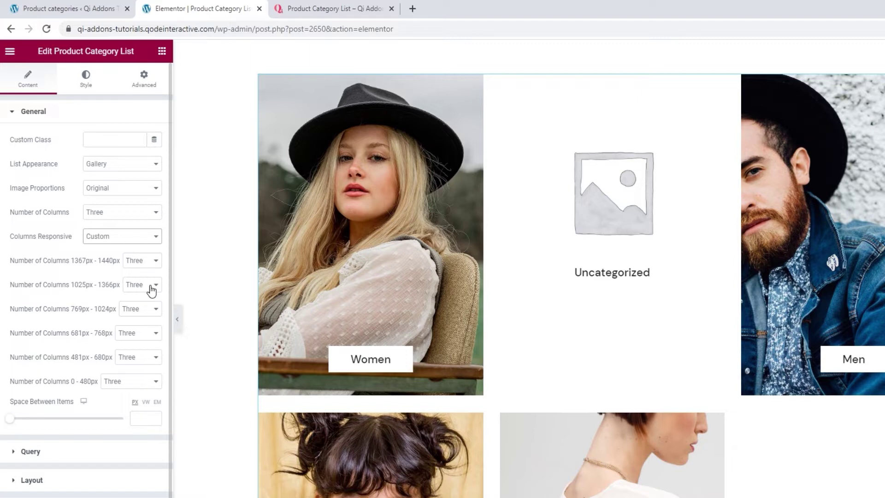
pyautogui.click(145, 310)
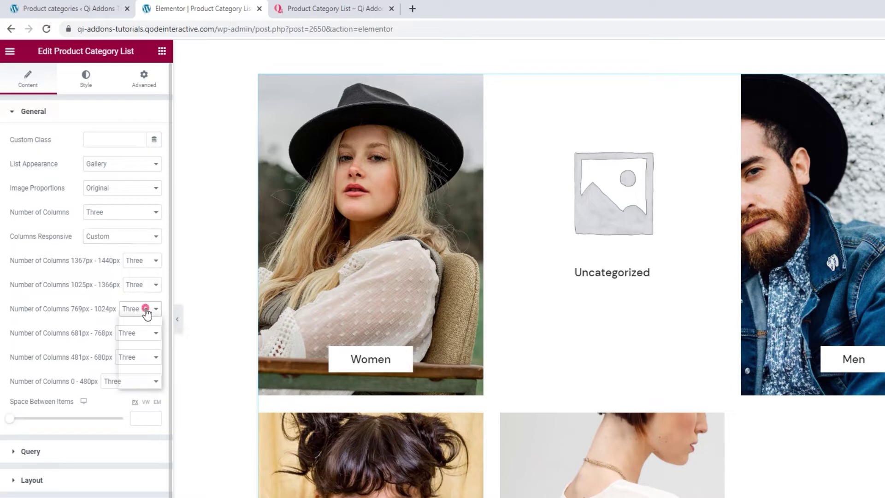
pyautogui.click(146, 320)
pyautogui.click(146, 330)
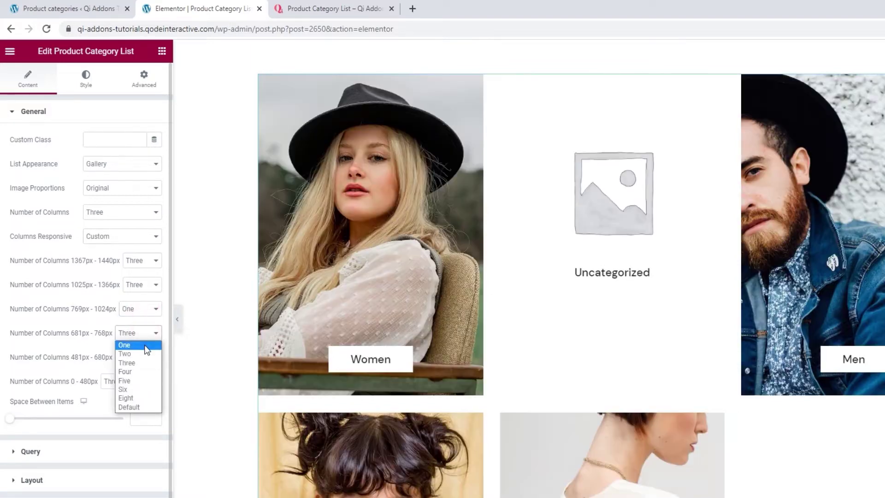
pyautogui.click(143, 347)
pyautogui.click(146, 360)
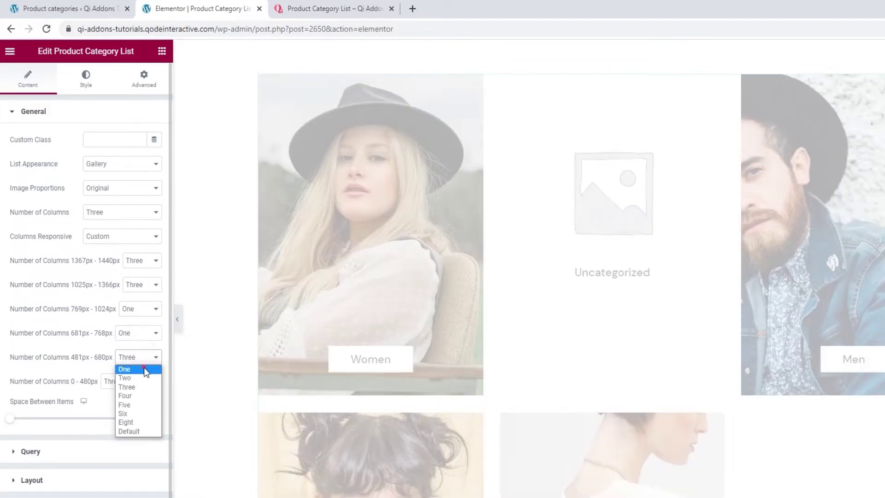
pyautogui.click(143, 369)
pyautogui.click(140, 382)
pyautogui.click(142, 393)
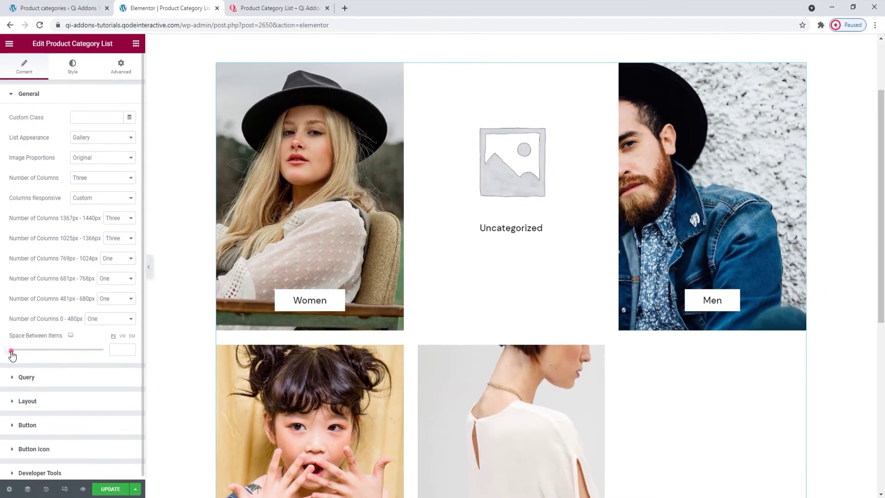
# - Set Space Between Items to 27 px
pyautogui.moveTo(11, 419); pyautogui.dragTo(20, 420)
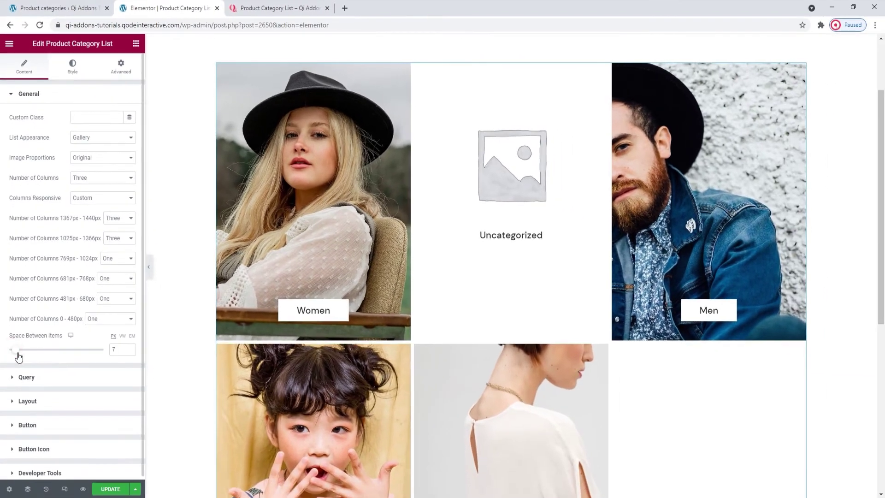
pyautogui.moveTo(23, 357); pyautogui.dragTo(35, 358)
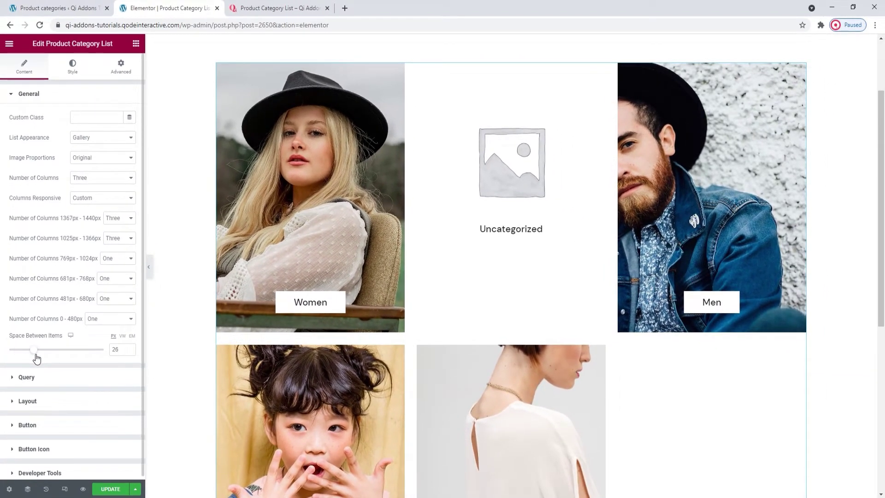
pyautogui.click(130, 348)
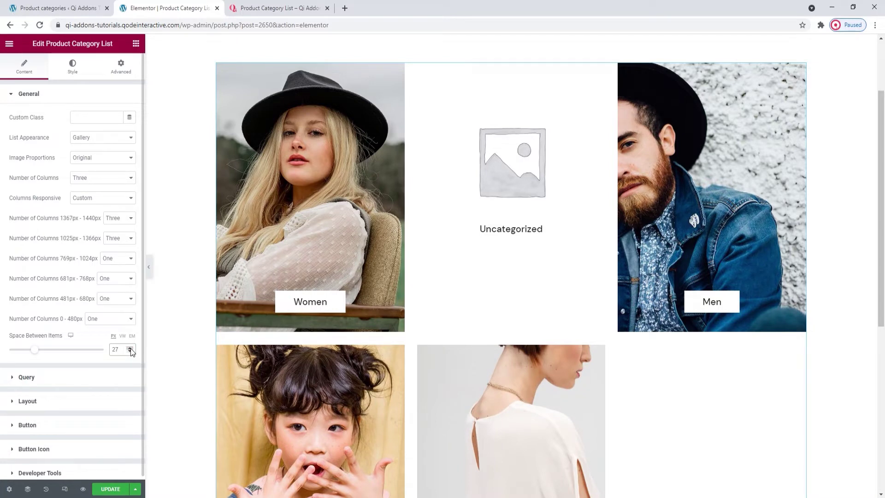
pyautogui.click(109, 375)
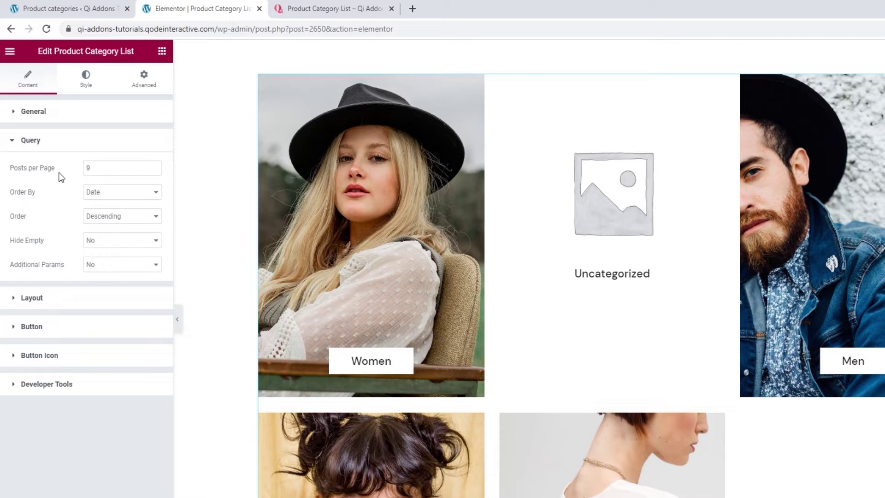
# - Set Posts per Page to 3, ordered by Date in Descending order
pyautogui.click(93, 168)
pyautogui.write('3')
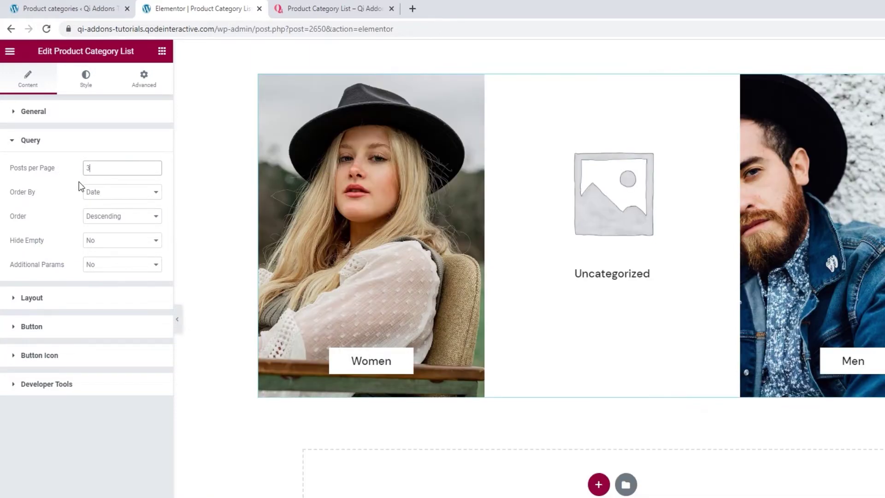
pyautogui.click(128, 192)
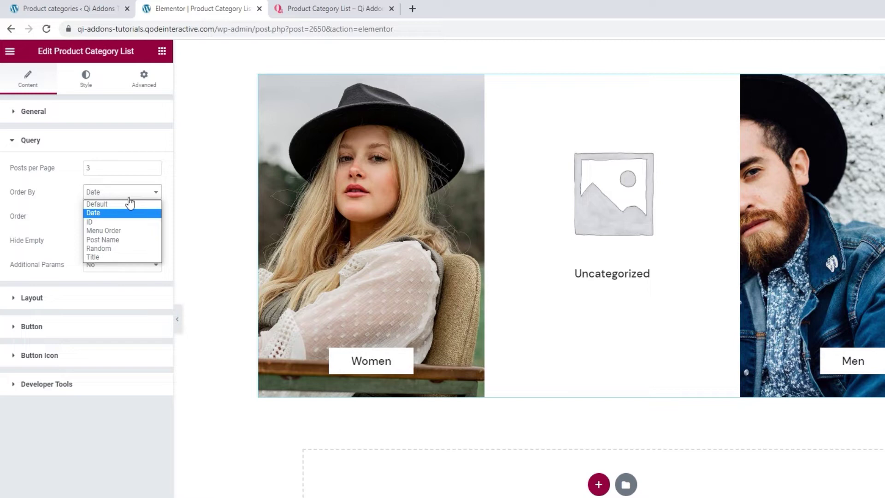
pyautogui.click(131, 194)
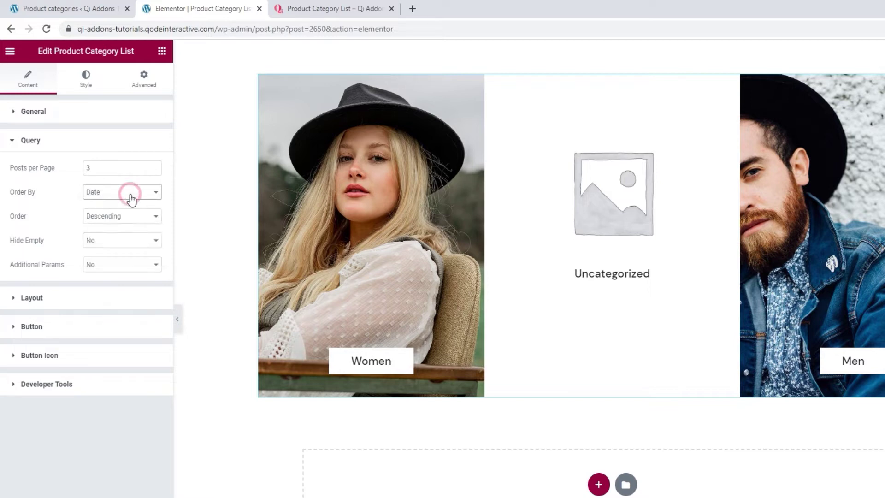
pyautogui.click(129, 217)
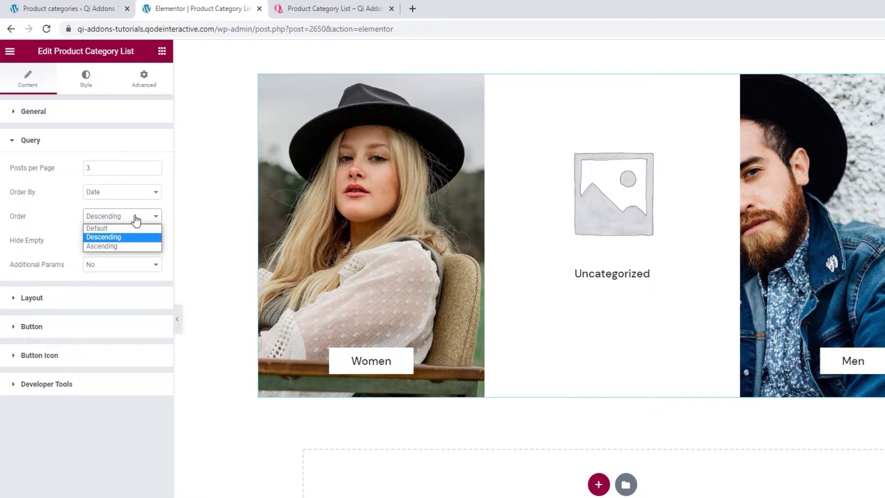
pyautogui.click(129, 246)
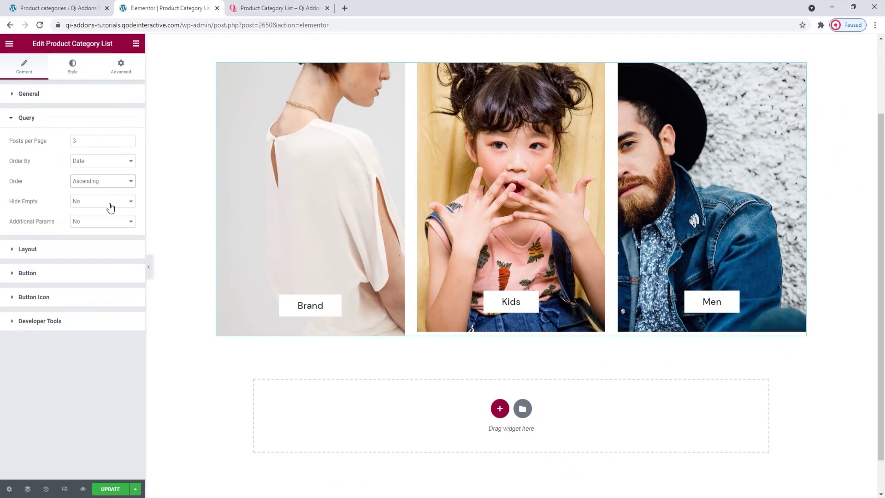
pyautogui.click(104, 181)
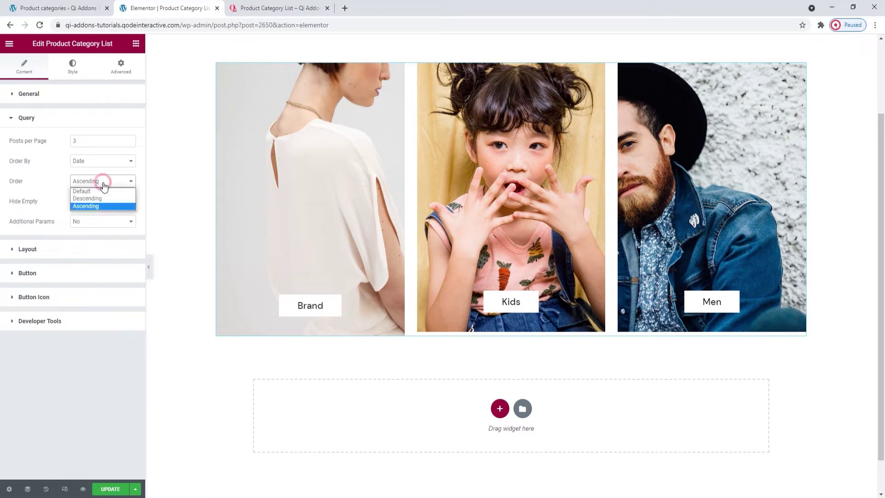
pyautogui.click(109, 202)
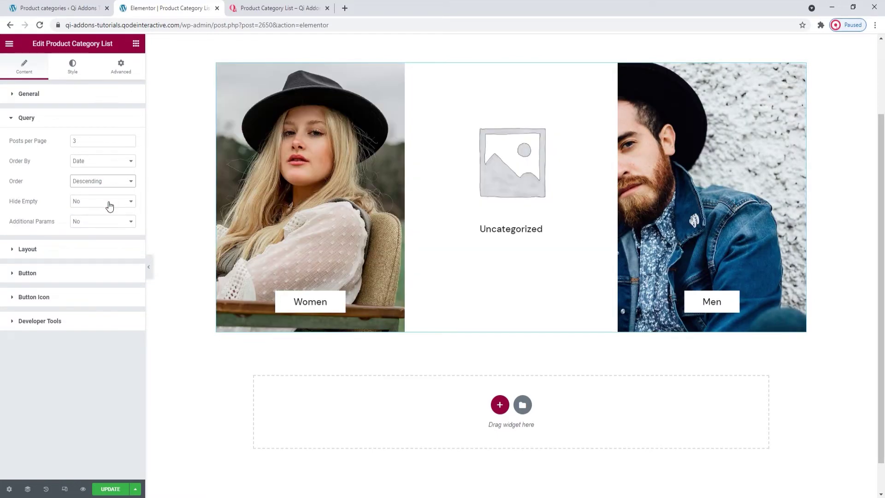
# - Leave Hide Empty at No and set Additional Params to Taxonomy IDs
pyautogui.click(109, 206)
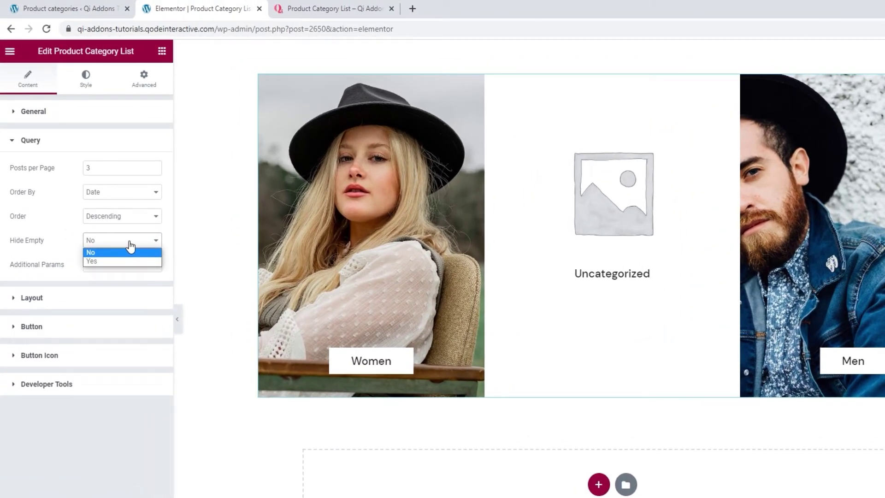
pyautogui.click(128, 262)
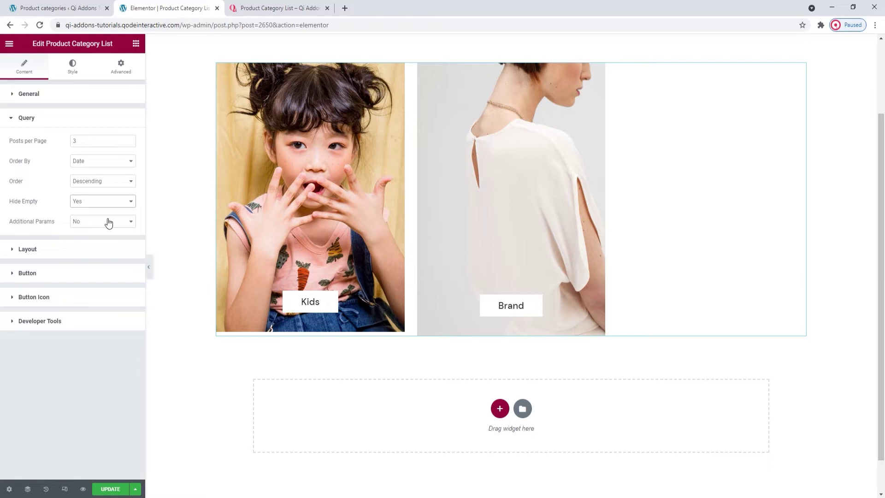
pyautogui.click(103, 201)
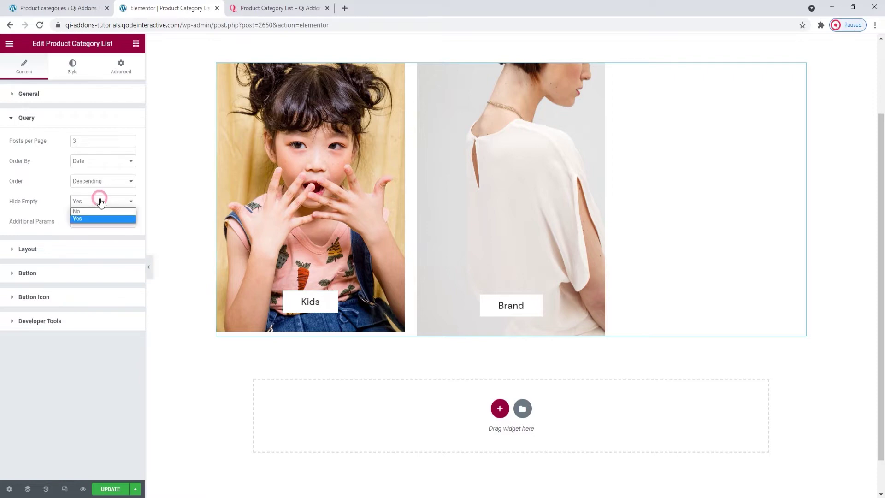
pyautogui.click(103, 212)
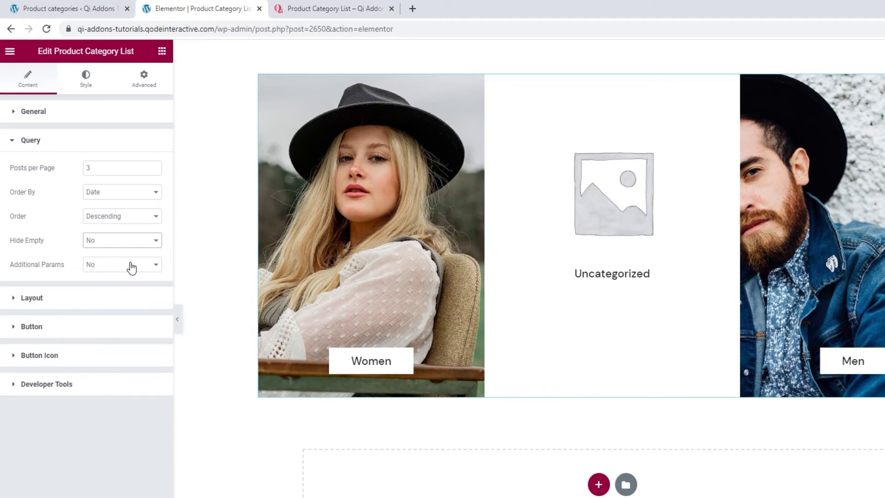
pyautogui.click(131, 266)
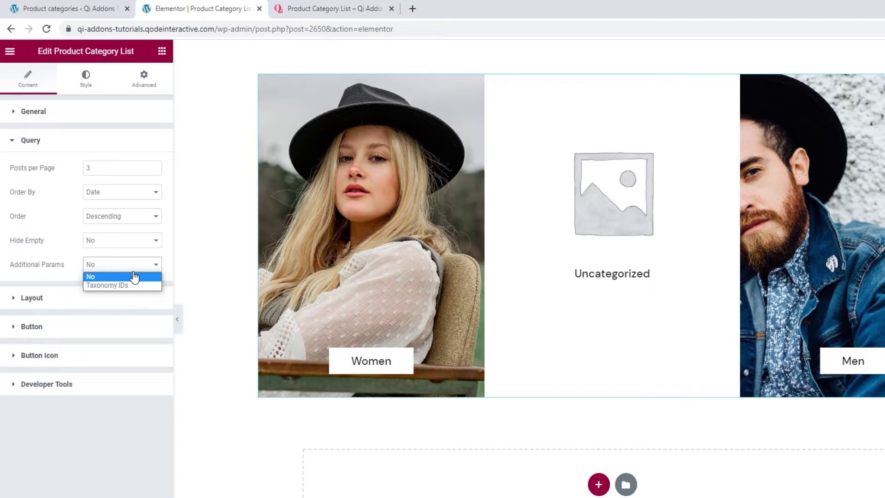
pyautogui.click(134, 284)
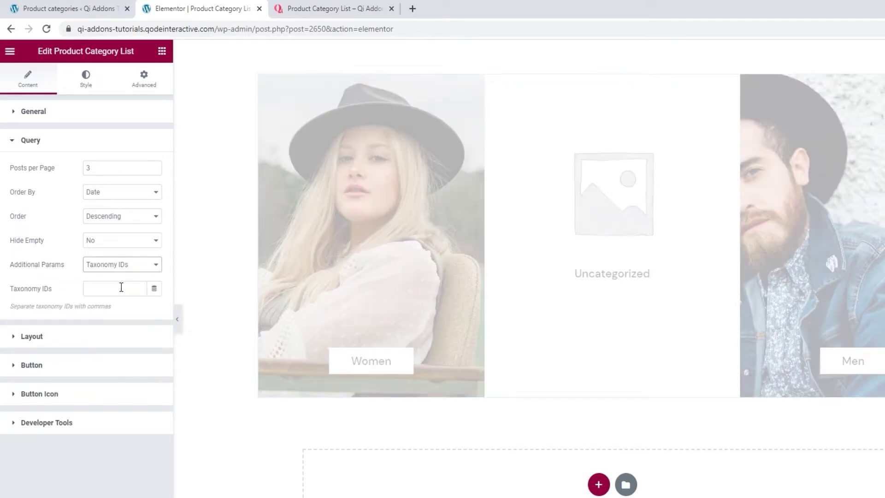
pyautogui.click(118, 287)
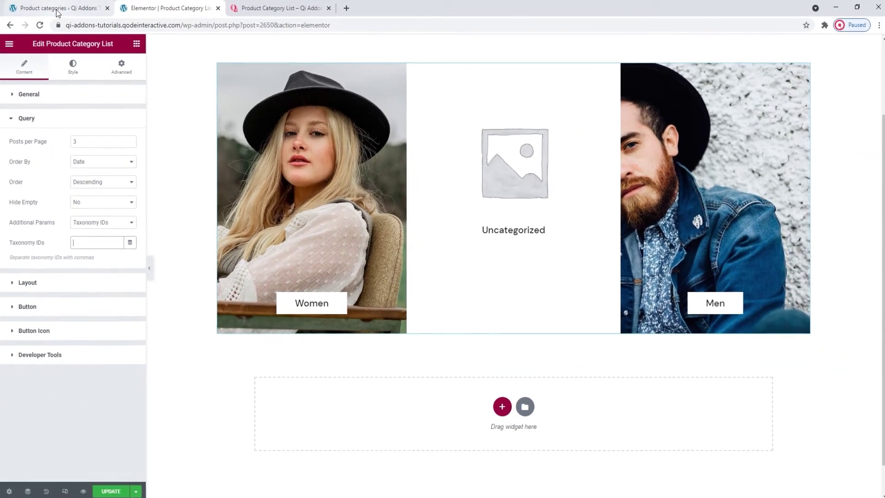
pyautogui.click(72, 9)
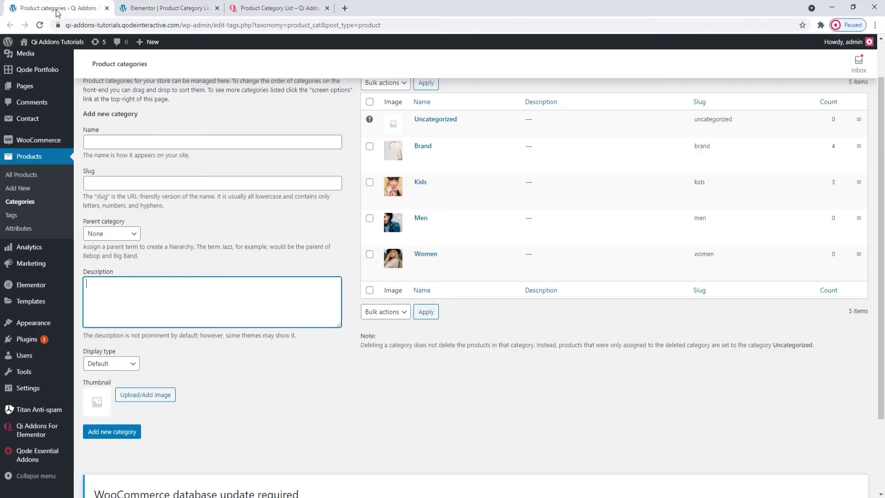
# - Copy the Women category's ID 24 from its edit page address and return to Elementor
pyautogui.middleClick(425, 259)
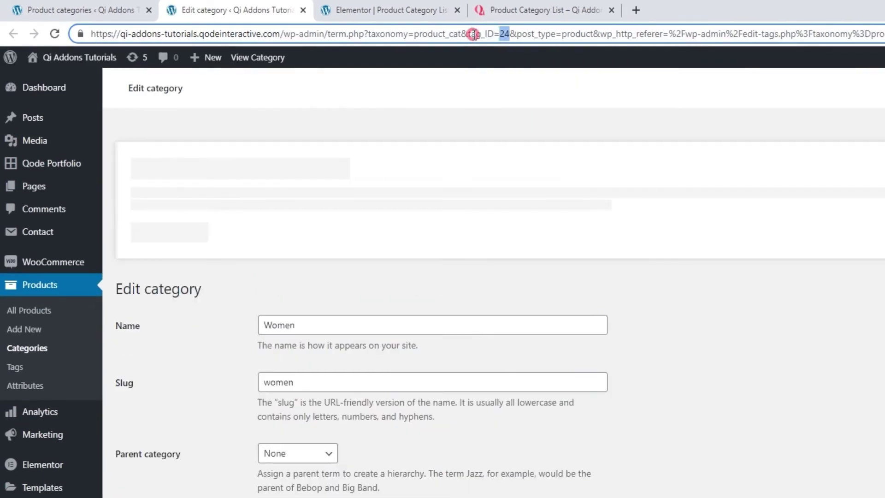
pyautogui.rightClick(502, 35)
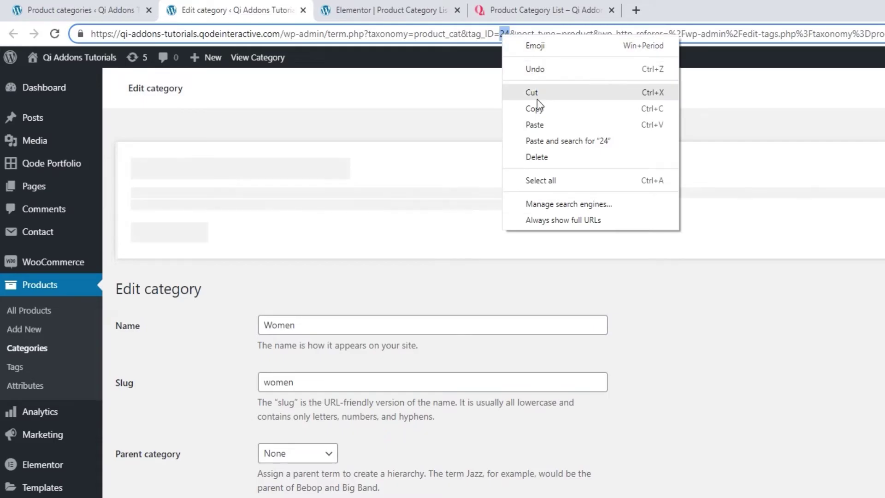
pyautogui.click(536, 105)
pyautogui.click(332, 9)
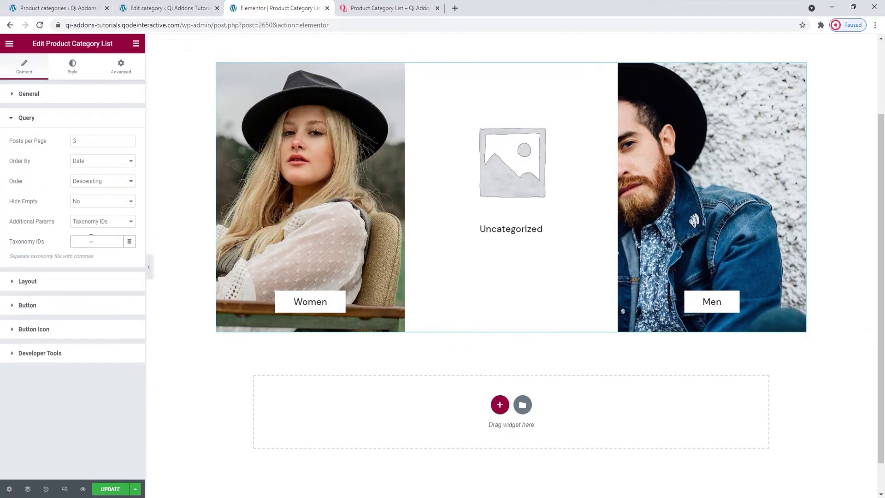
# - Enter 24,25,22 in Taxonomy IDs so only Women, Men and Kids cards show
pyautogui.rightClick(105, 278)
pyautogui.click(119, 314)
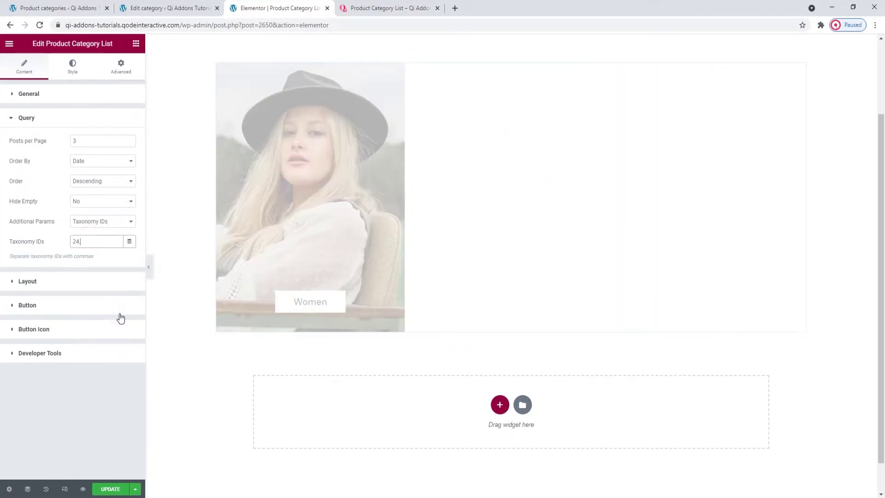
pyautogui.write(',25,22')
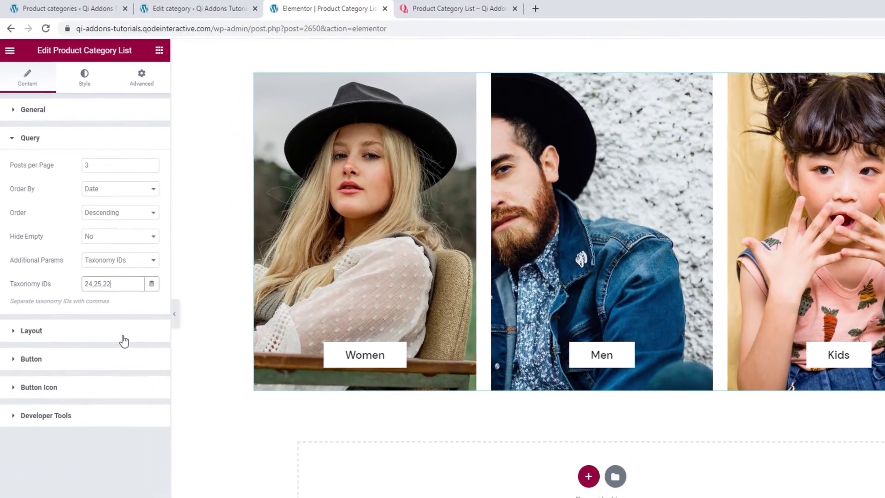
pyautogui.click(105, 285)
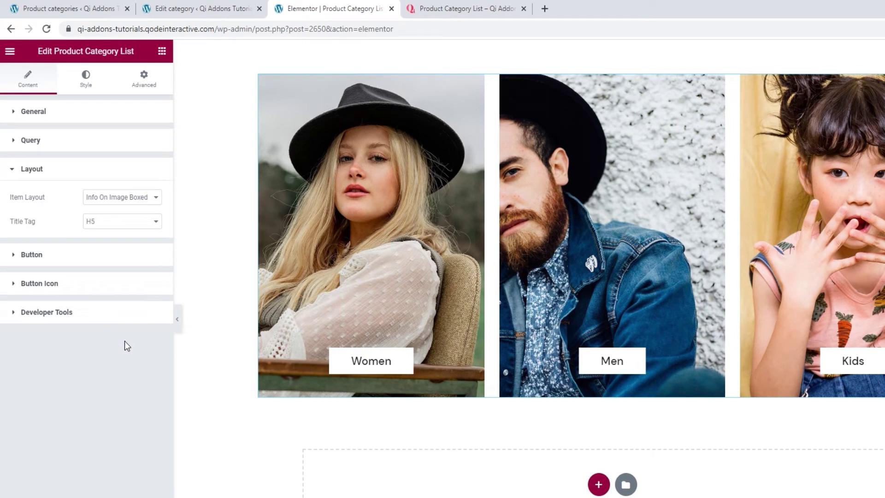
pyautogui.click(143, 204)
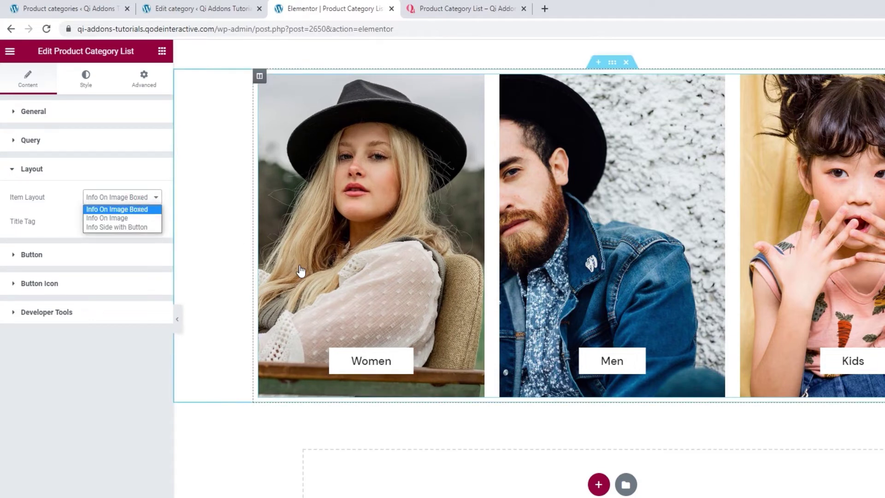
pyautogui.click(152, 219)
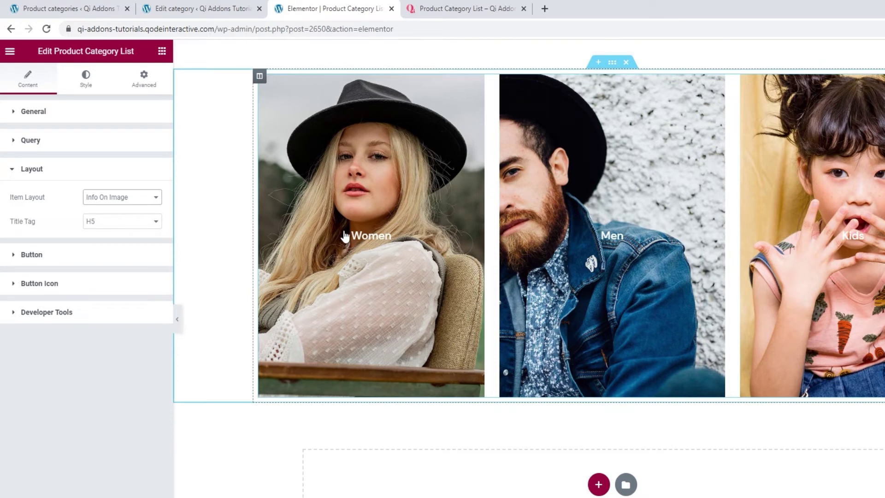
pyautogui.click(150, 205)
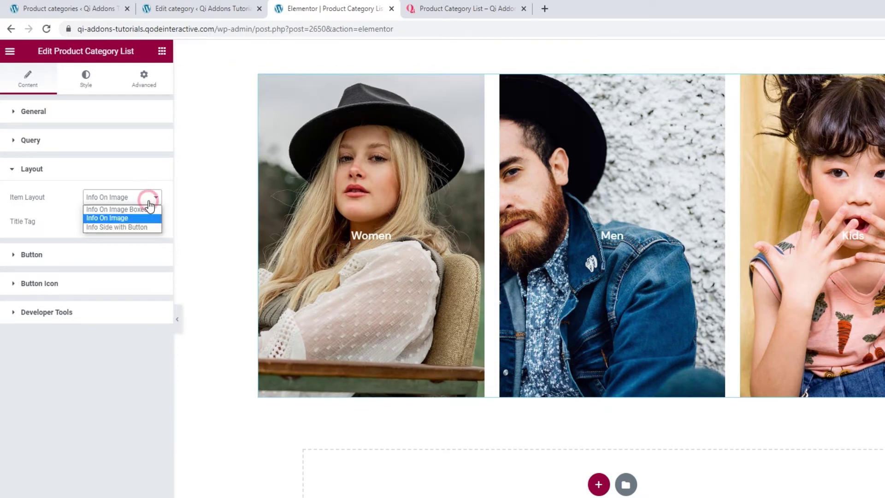
pyautogui.click(154, 228)
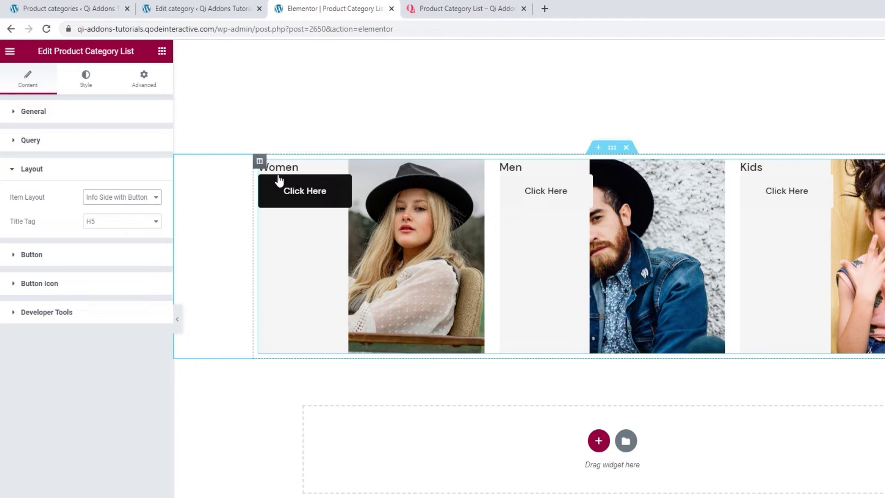
pyautogui.click(145, 198)
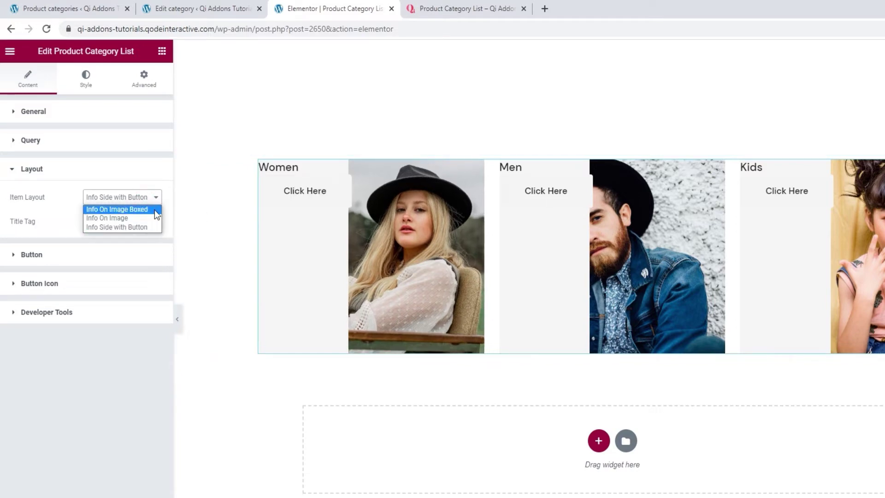
pyautogui.click(154, 209)
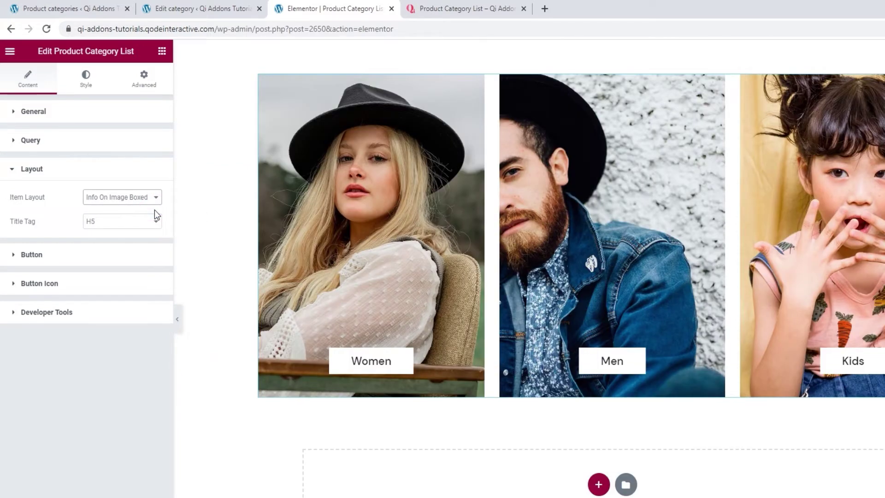
pyautogui.click(144, 225)
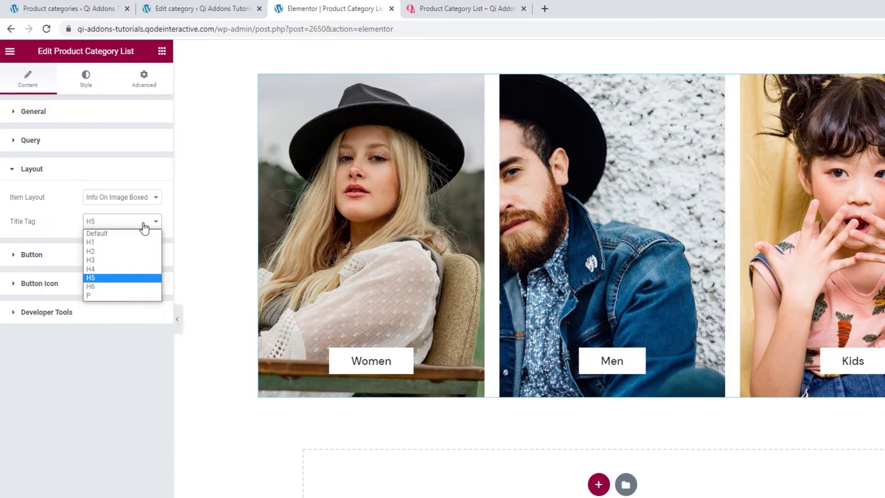
pyautogui.click(144, 225)
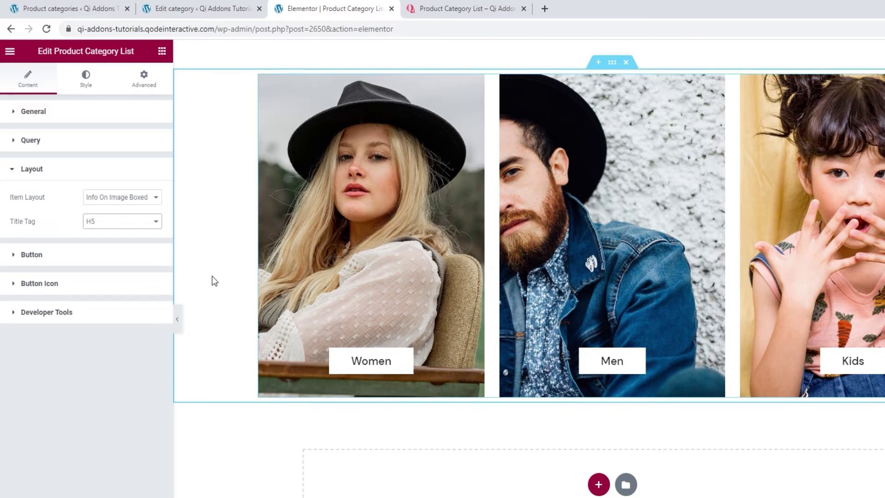
pyautogui.click(150, 254)
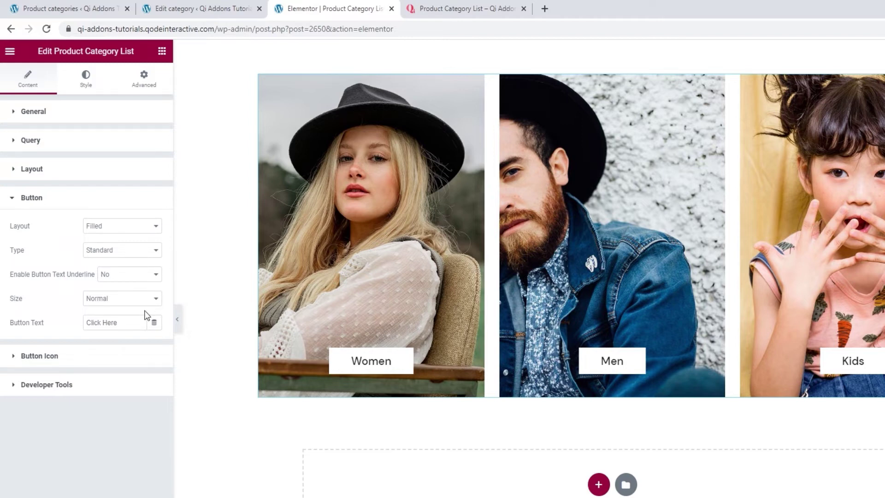
pyautogui.click(141, 361)
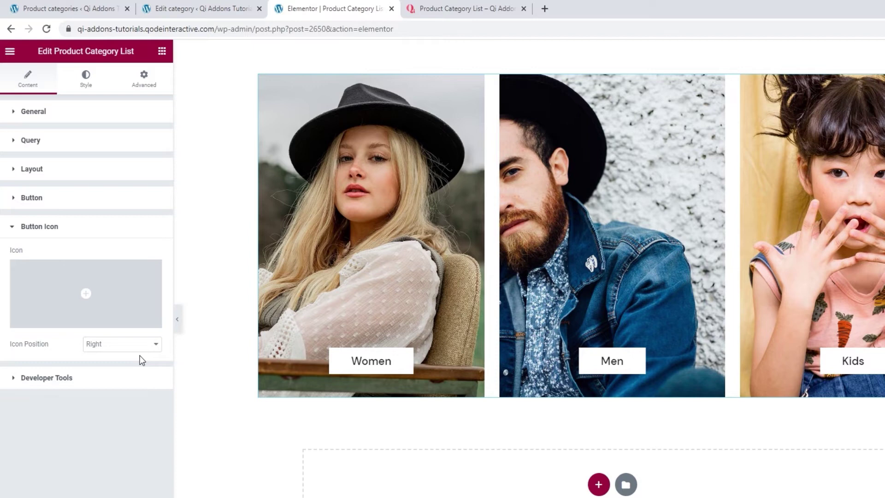
pyautogui.click(134, 381)
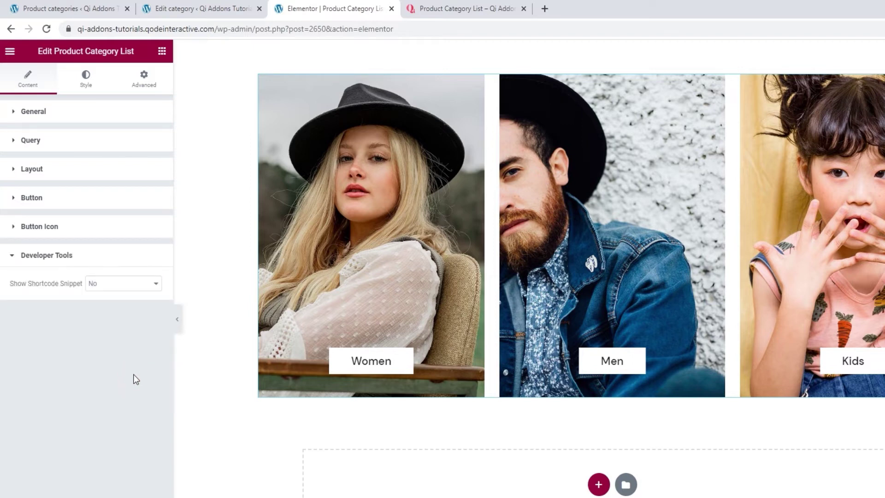
pyautogui.click(114, 286)
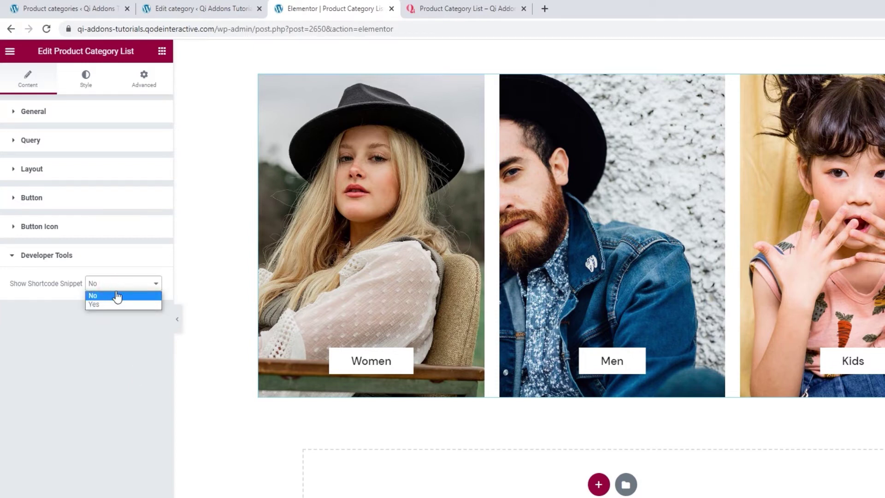
pyautogui.click(117, 302)
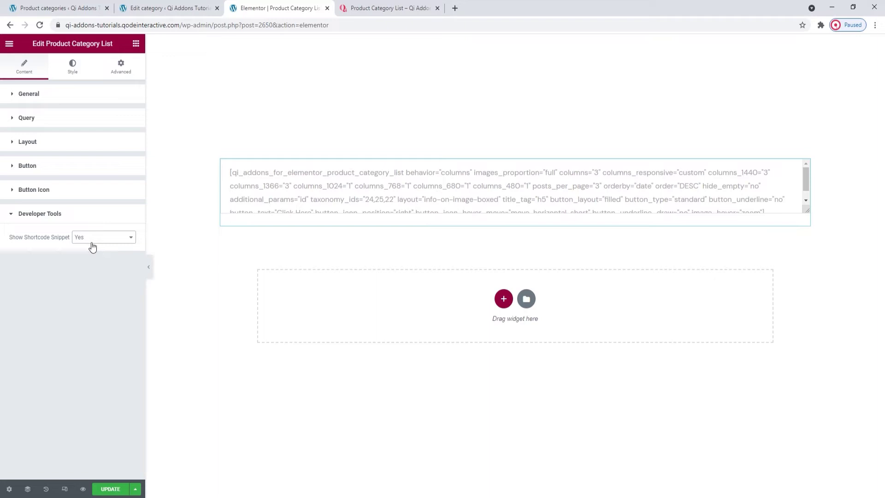
pyautogui.click(95, 239)
pyautogui.click(95, 246)
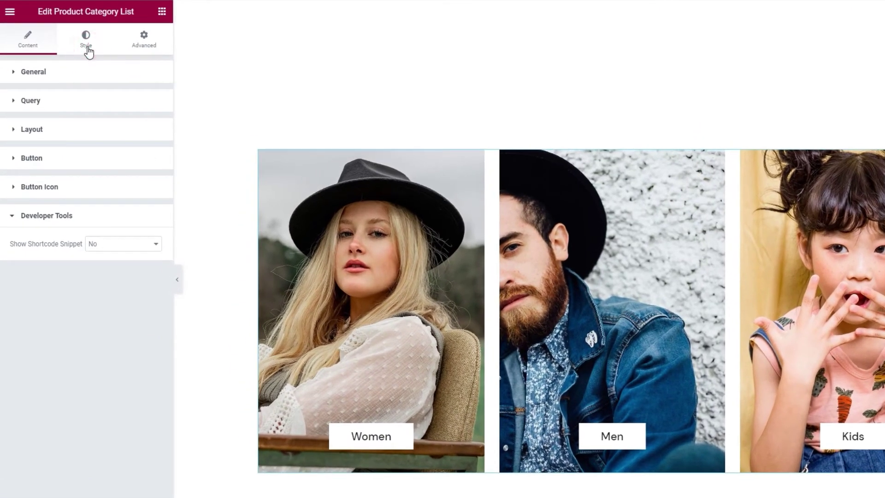
# - In the Style tab, try a red Title Color, then reset it to default
pyautogui.click(89, 51)
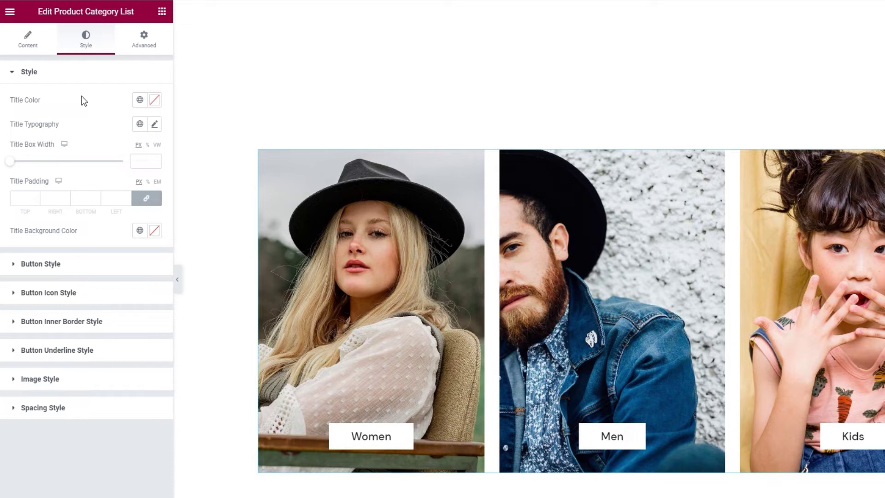
pyautogui.click(154, 100)
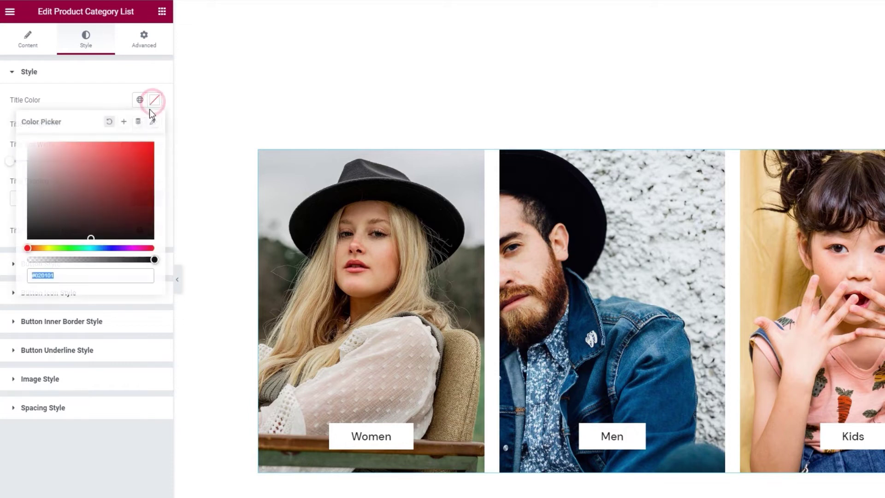
pyautogui.moveTo(130, 164); pyautogui.dragTo(117, 161)
pyautogui.click(108, 121)
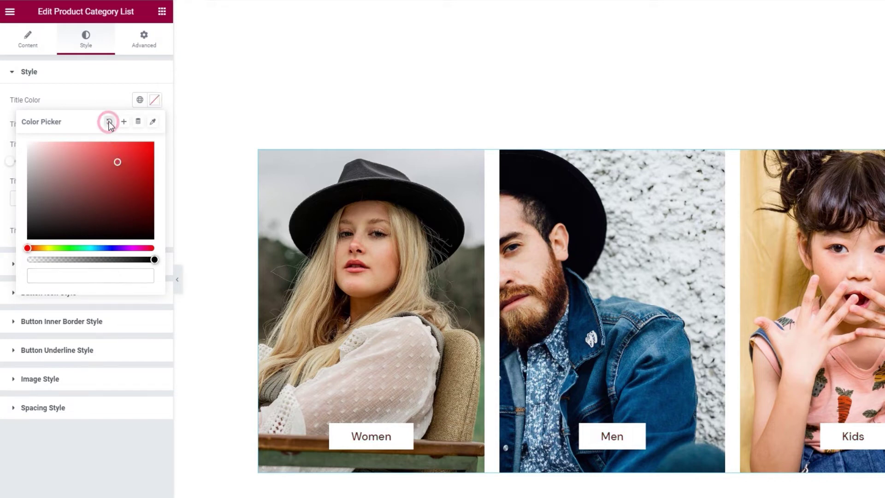
pyautogui.click(110, 102)
# - Review Title Typography font, weight, transform, style, decoration and letter spacing, keeping all defaults
pyautogui.click(155, 126)
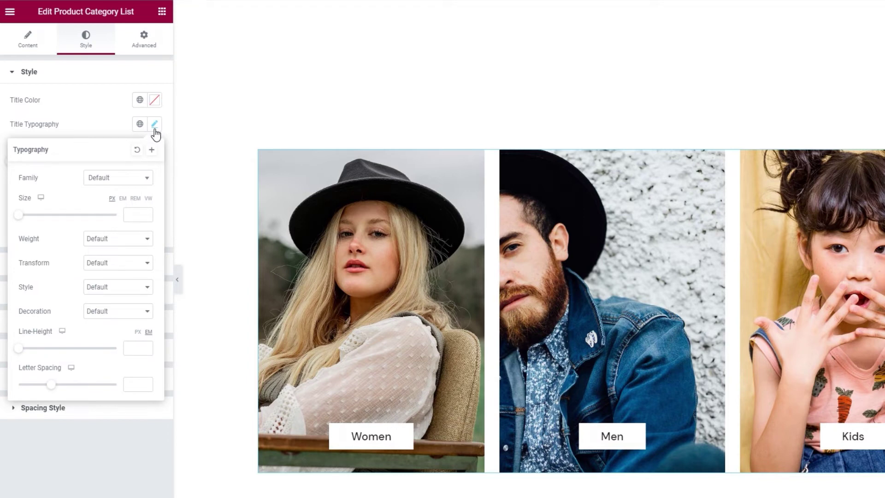
pyautogui.click(134, 181)
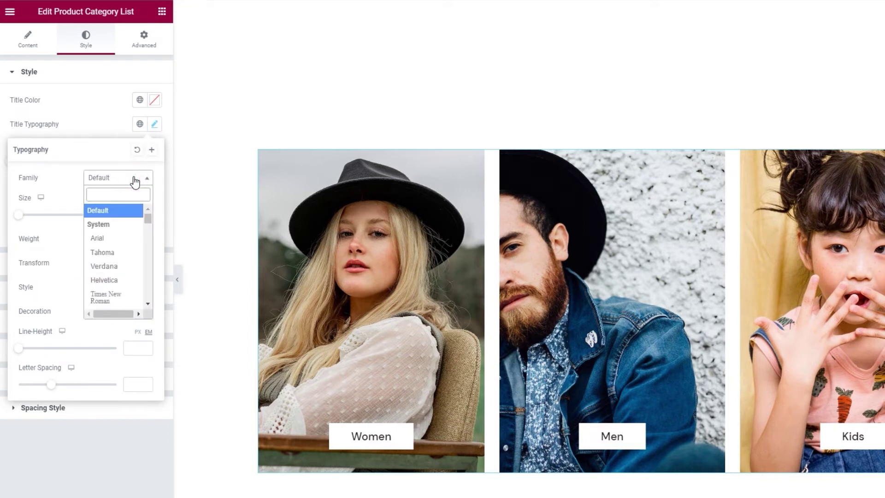
pyautogui.click(134, 178)
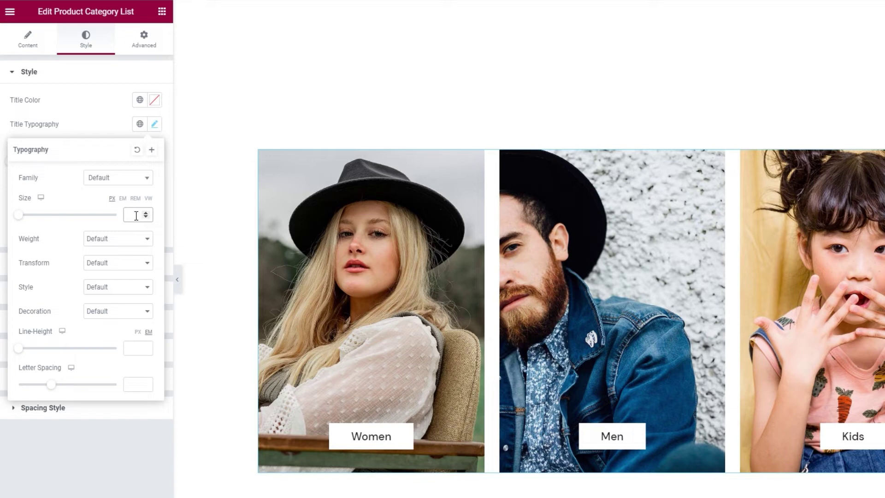
pyautogui.click(133, 240)
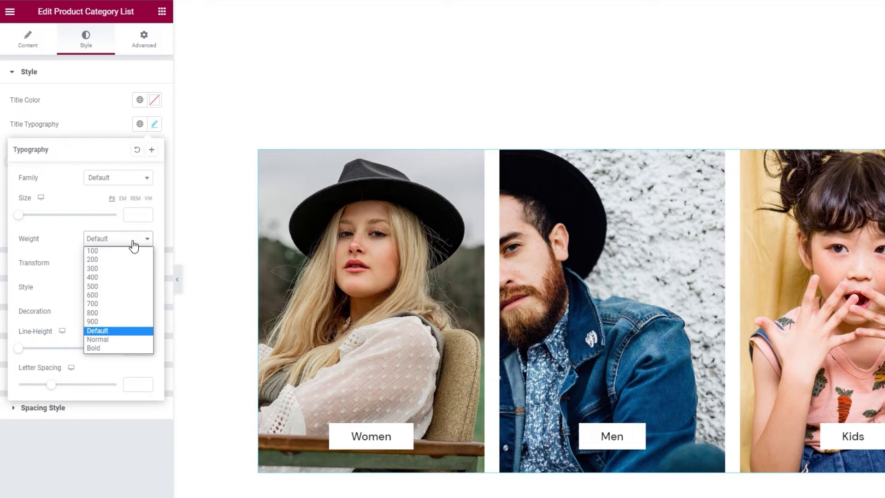
pyautogui.click(133, 240)
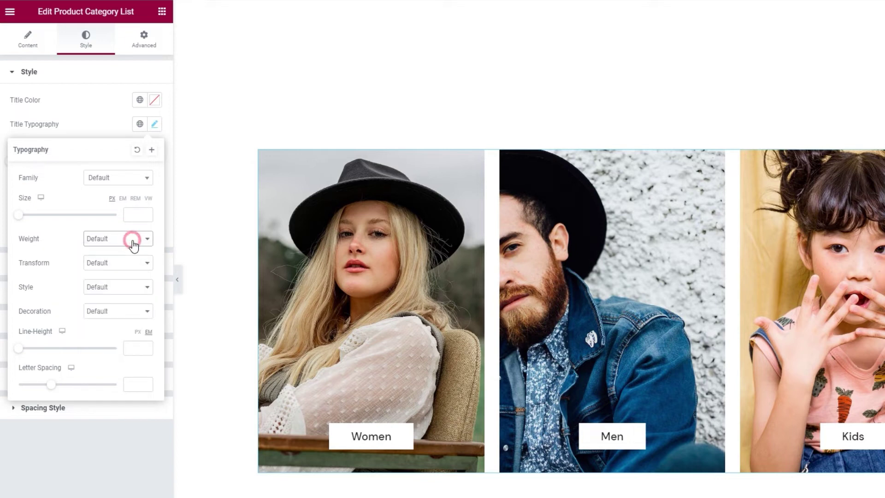
pyautogui.click(133, 266)
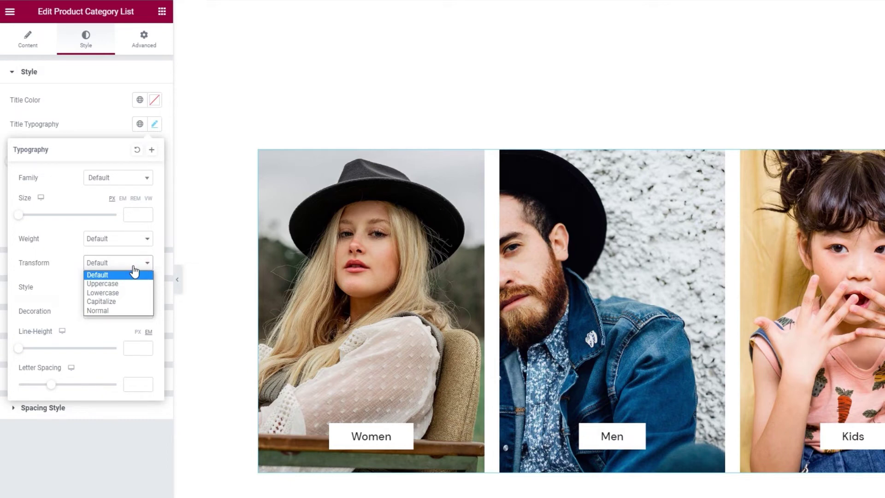
pyautogui.click(134, 267)
pyautogui.click(134, 289)
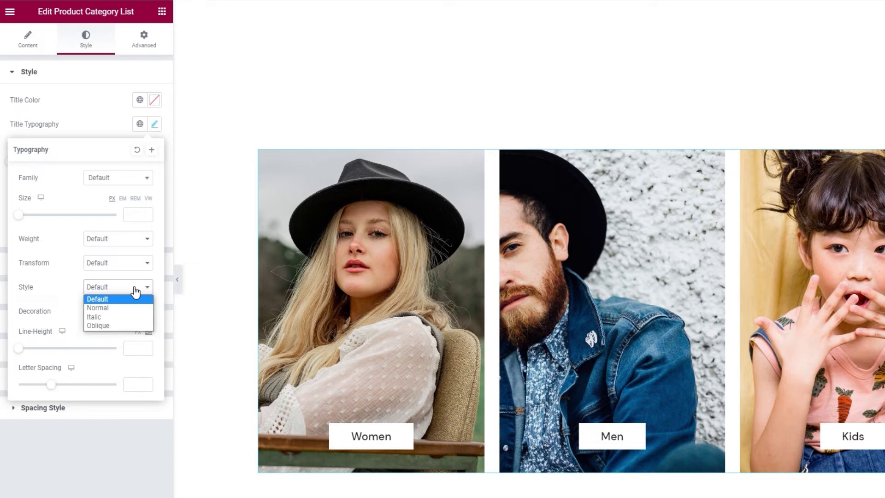
pyautogui.click(134, 289)
pyautogui.click(134, 312)
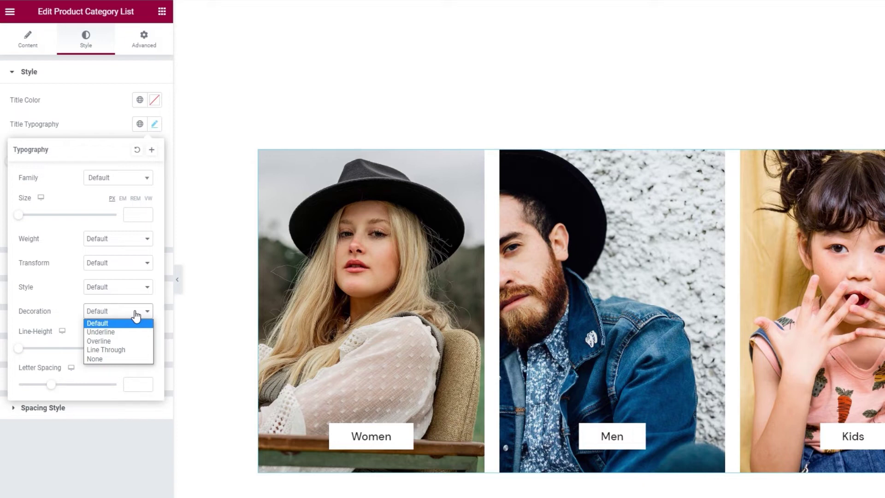
pyautogui.click(135, 315)
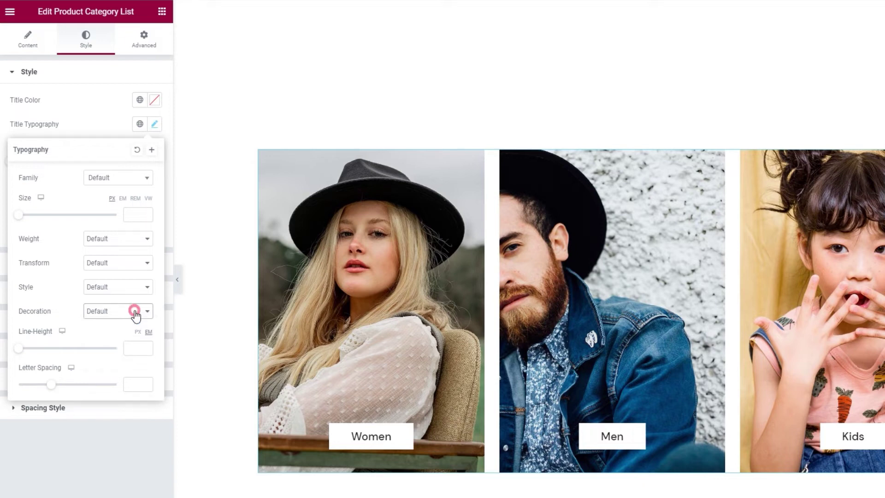
pyautogui.click(135, 383)
pyautogui.click(86, 130)
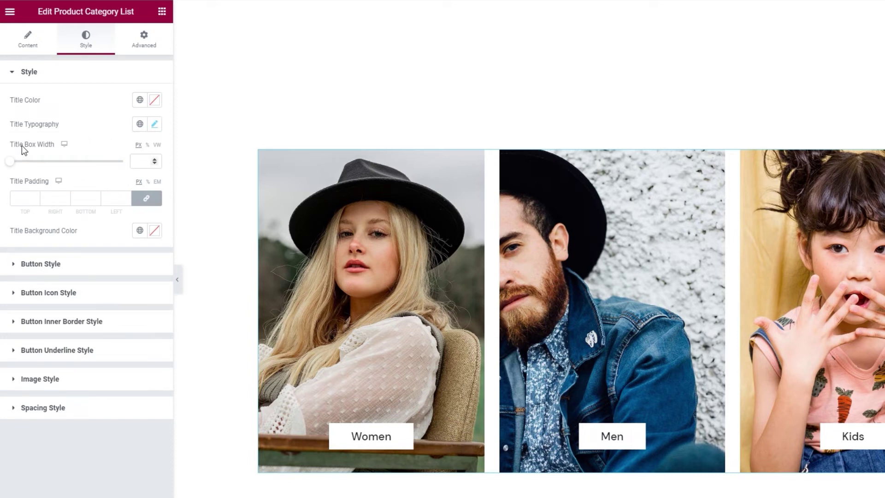
# - Set the Title Box Width to 184 px
pyautogui.moveTo(10, 162); pyautogui.dragTo(33, 174)
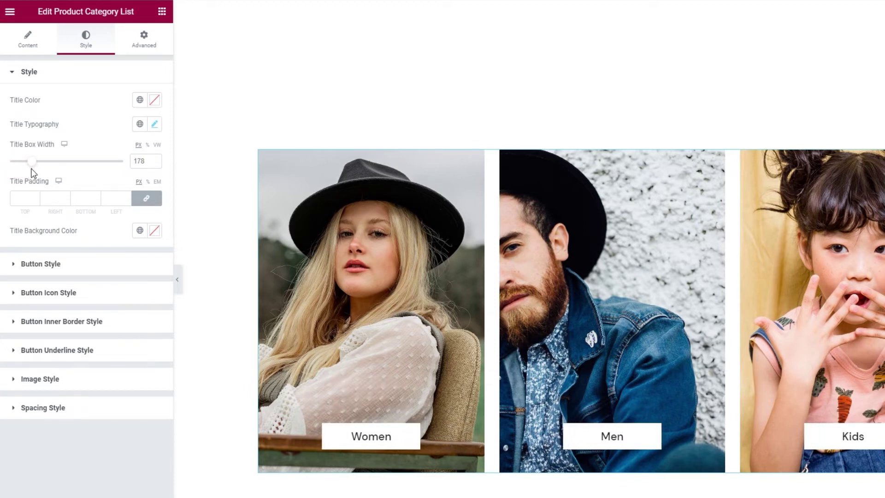
pyautogui.moveTo(146, 162); pyautogui.dragTo(128, 165)
pyautogui.write('184')
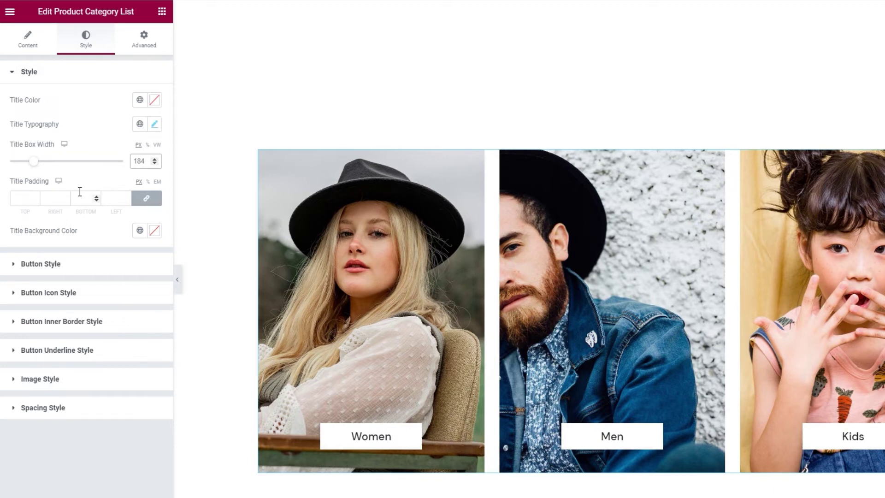
# - Unlink Title Padding and set top and bottom padding to 19 px
pyautogui.click(34, 198)
pyautogui.write('10')
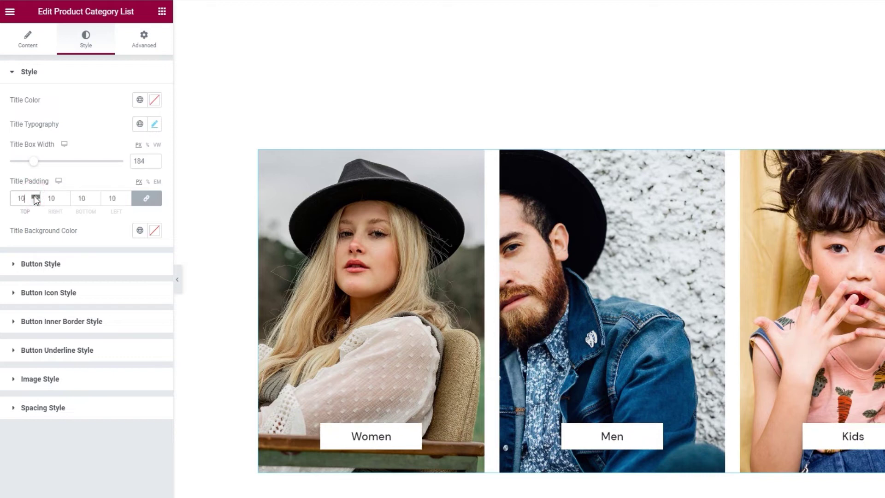
pyautogui.press('Up')
pyautogui.press('Up')
pyautogui.press('Up')
pyautogui.press('Up')
pyautogui.press('Up')
pyautogui.press('Up')
pyautogui.press('Up')
pyautogui.press('Up')
pyautogui.press('Up')
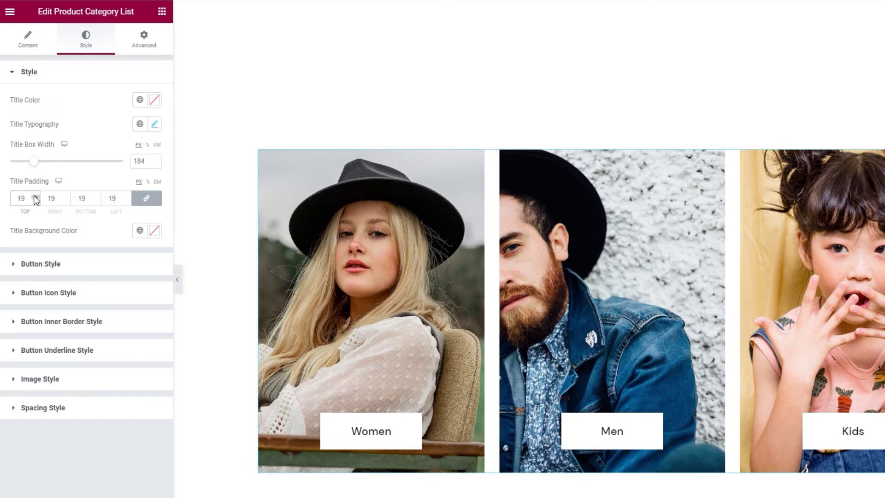
pyautogui.doubleClick(35, 200)
pyautogui.press('BackSpace')
pyautogui.click(147, 198)
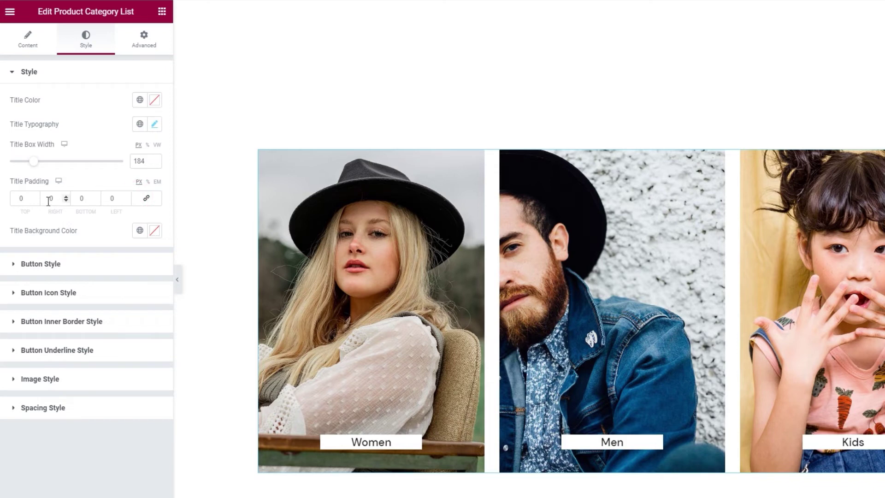
pyautogui.moveTo(28, 200); pyautogui.dragTo(14, 200)
pyautogui.write('19')
pyautogui.moveTo(87, 200); pyautogui.dragTo(77, 199)
pyautogui.write('19')
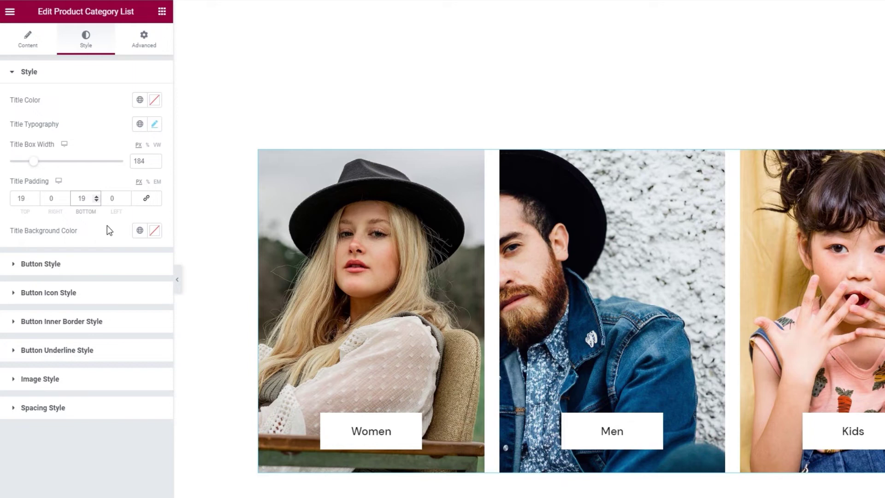
# - Try a red Title Background Color, then clear it so the boxes stay white
pyautogui.click(153, 232)
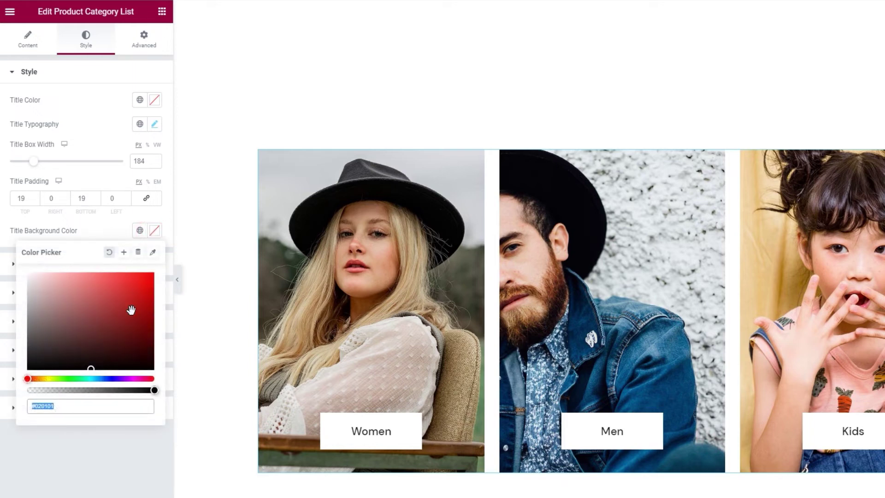
pyautogui.moveTo(130, 310); pyautogui.dragTo(99, 295)
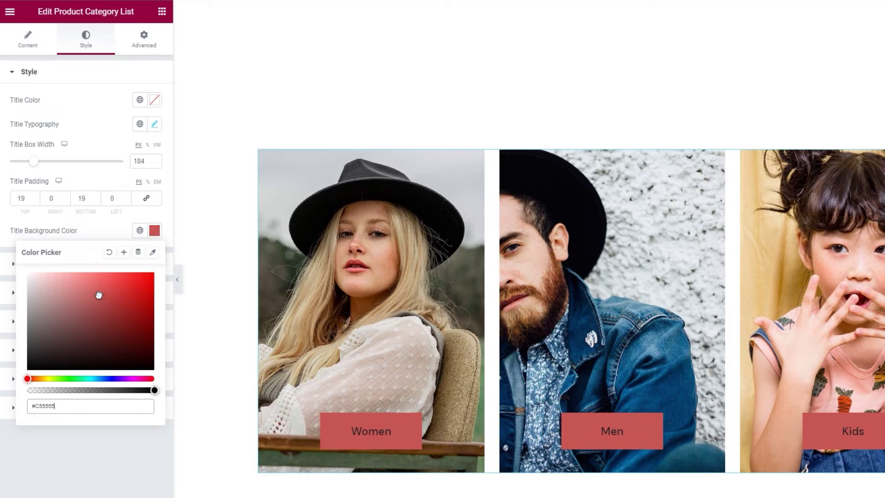
pyautogui.click(109, 253)
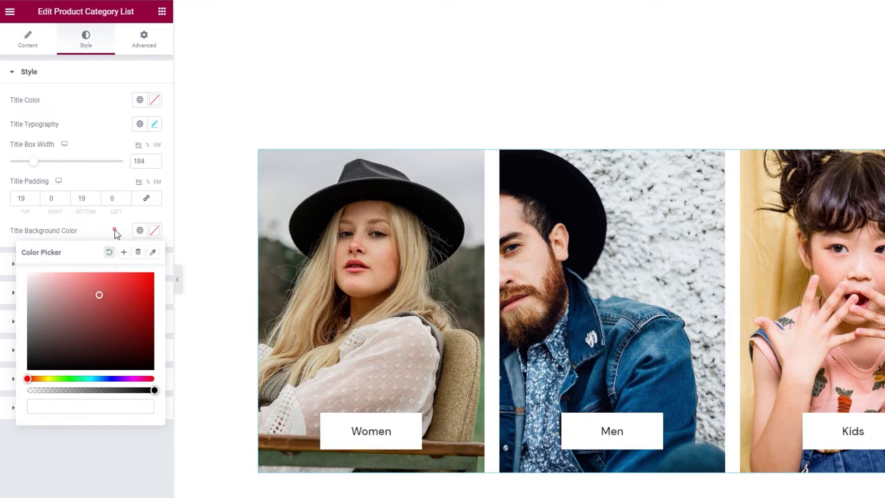
pyautogui.click(116, 235)
# - Expand Button Style and switch it to the Hover state options
pyautogui.click(107, 259)
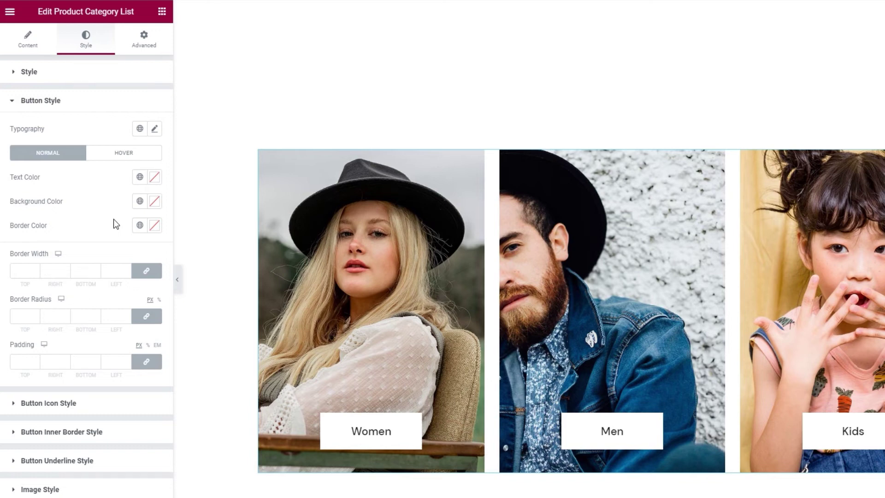
pyautogui.click(111, 157)
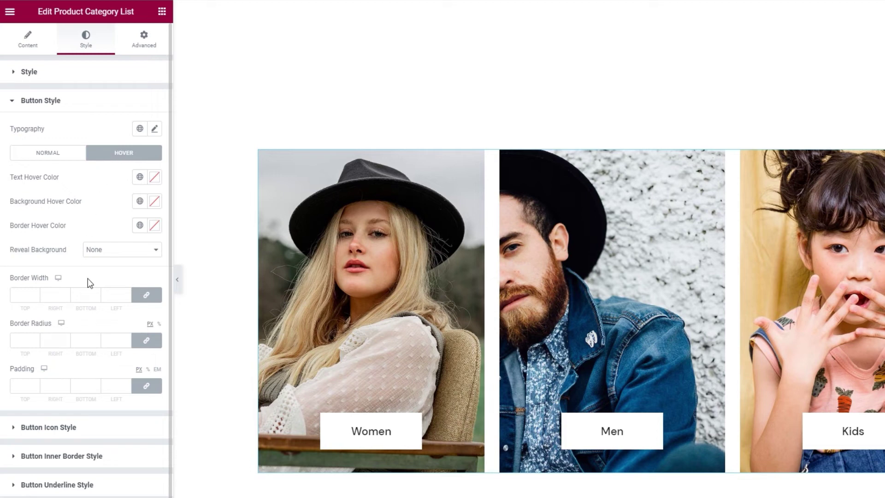
# - Expand the Button Icon, Inner Border and Underline style sections in turn, then Image Style
pyautogui.click(107, 427)
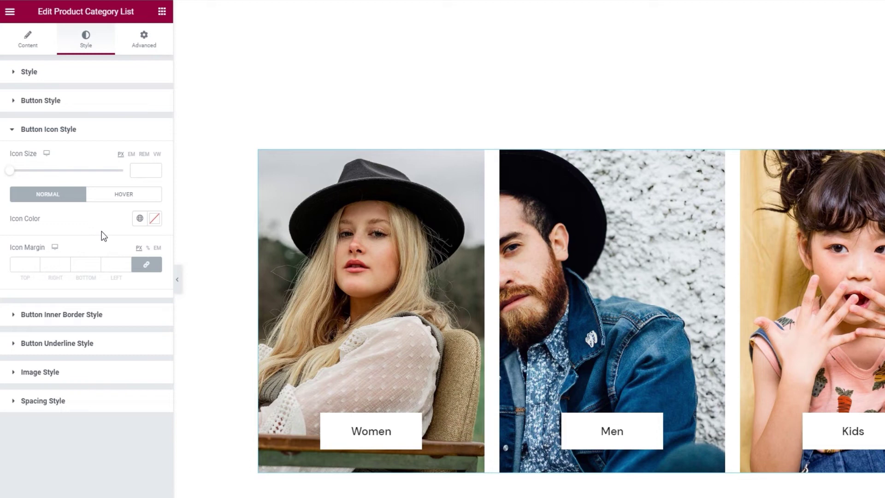
pyautogui.click(119, 312)
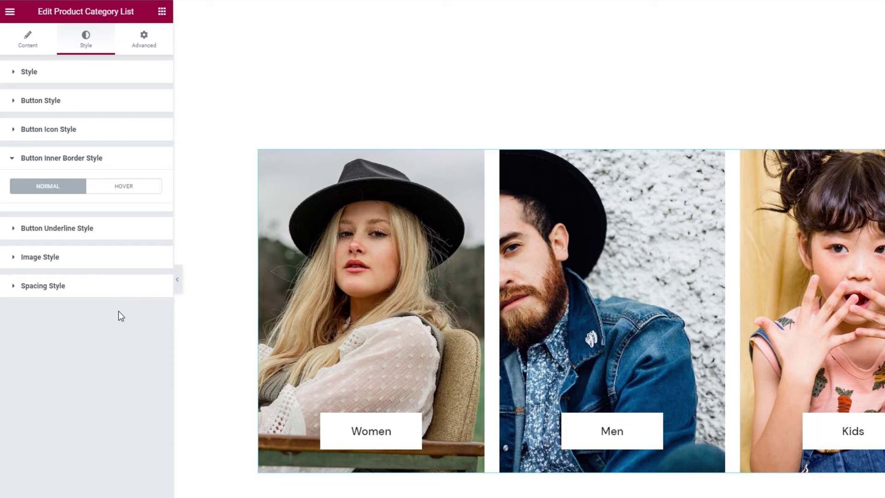
pyautogui.click(102, 235)
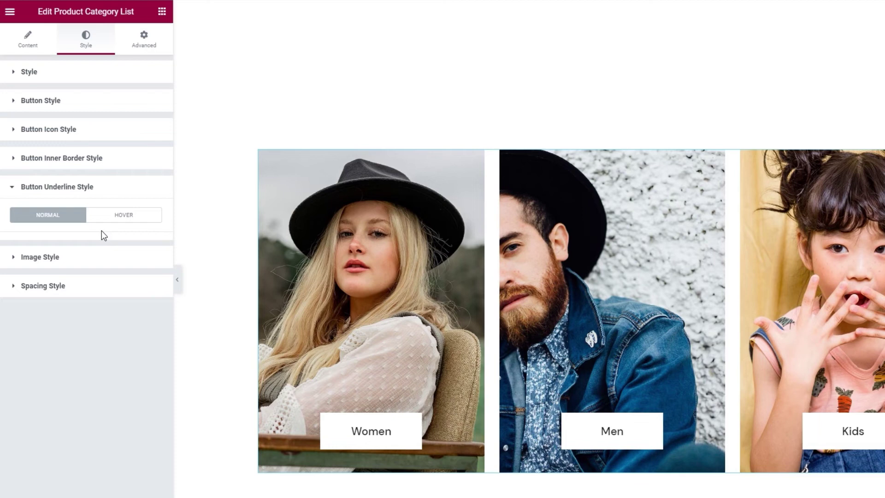
pyautogui.click(103, 257)
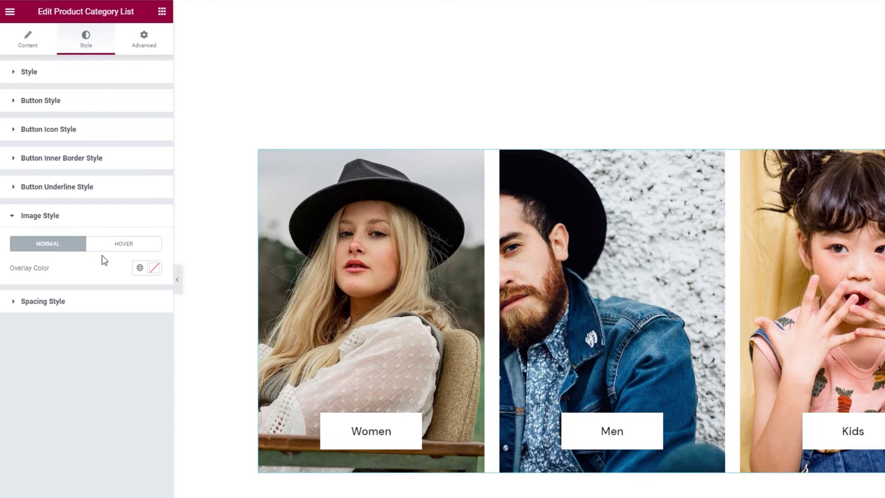
# - Try a semi-transparent red image Overlay Color, then clear it to unset
pyautogui.click(154, 268)
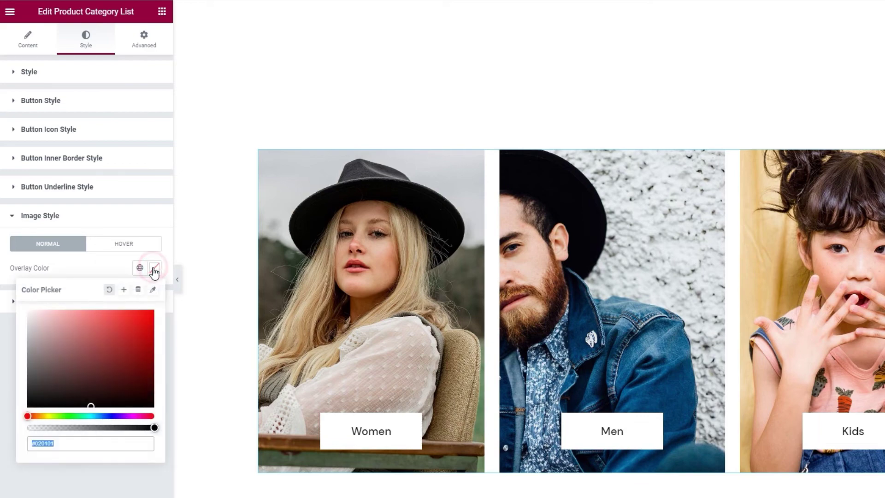
pyautogui.click(132, 332)
pyautogui.click(151, 429)
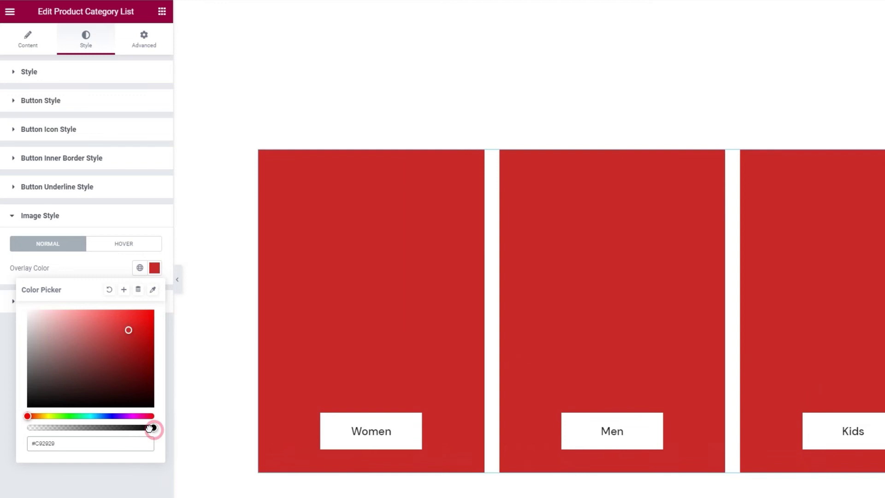
pyautogui.moveTo(152, 429); pyautogui.dragTo(99, 427)
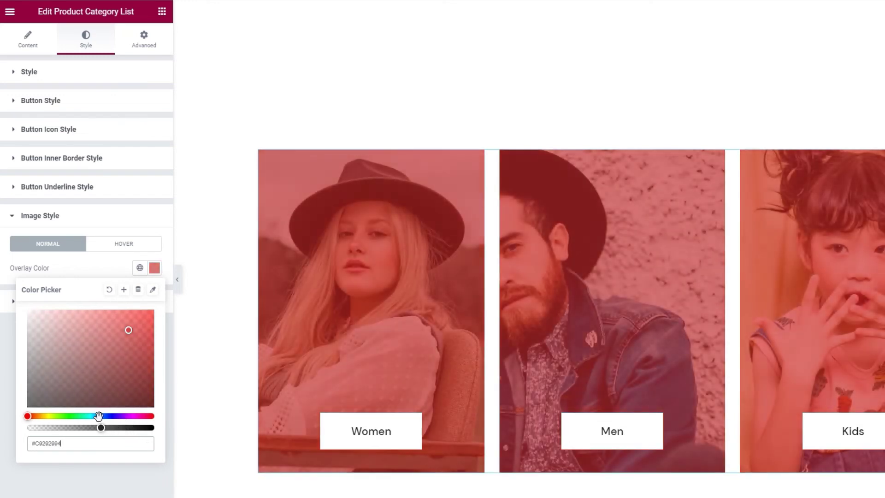
pyautogui.click(113, 290)
pyautogui.click(104, 265)
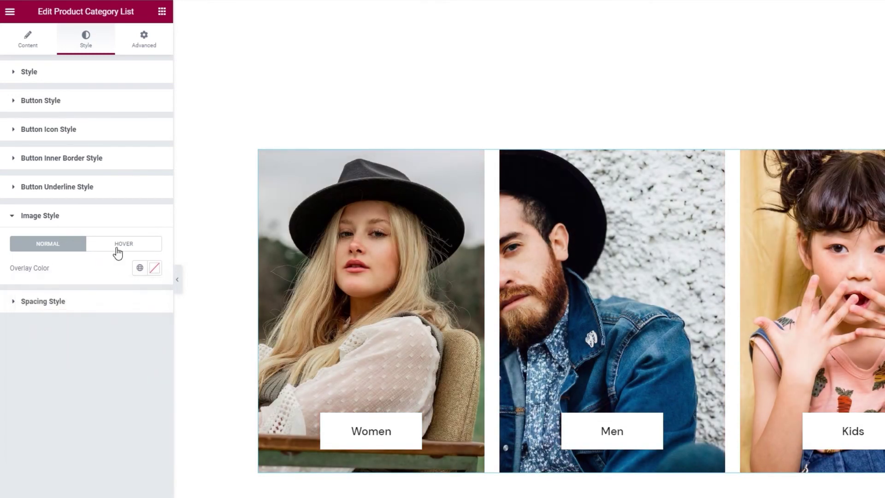
# - On Hover, try a semi-transparent pink Overlay Hover Color, then clear it to unset
pyautogui.click(118, 251)
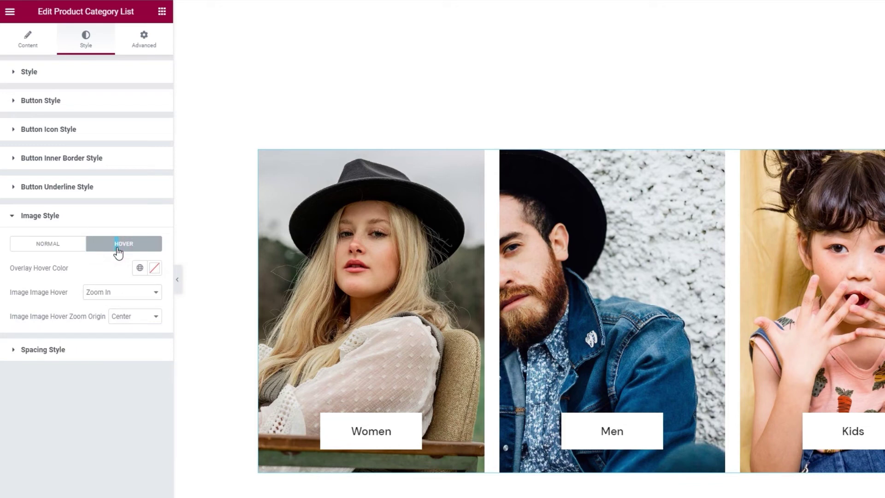
pyautogui.click(154, 268)
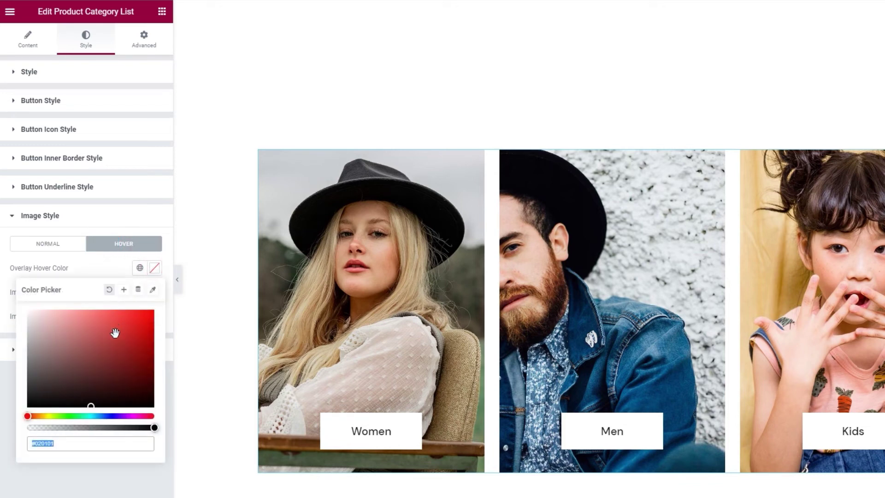
pyautogui.moveTo(114, 332); pyautogui.dragTo(77, 313)
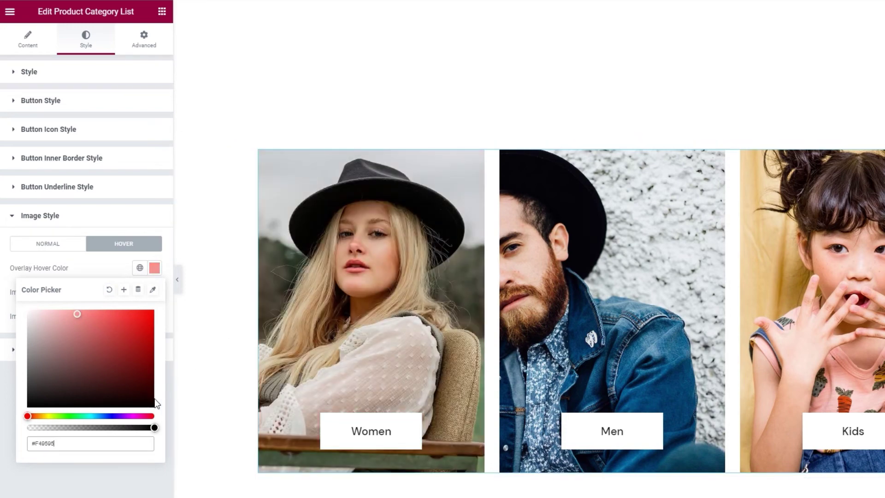
pyautogui.moveTo(154, 427); pyautogui.dragTo(96, 416)
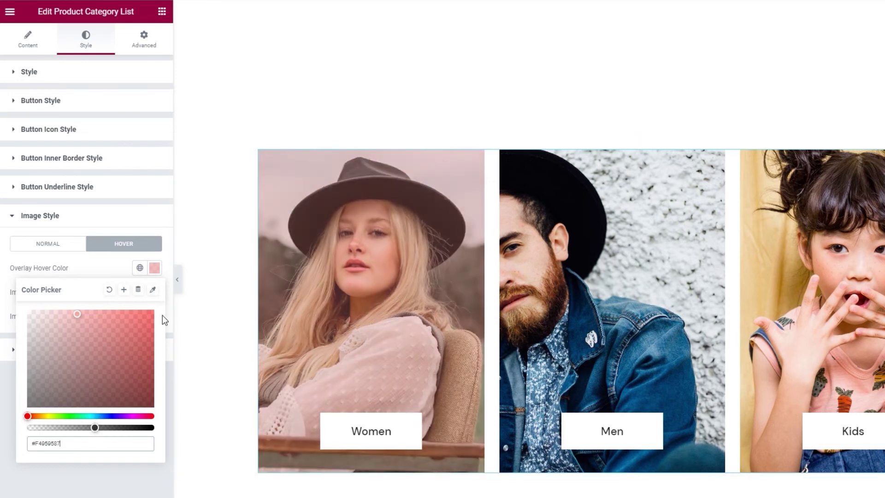
pyautogui.click(110, 290)
pyautogui.click(112, 268)
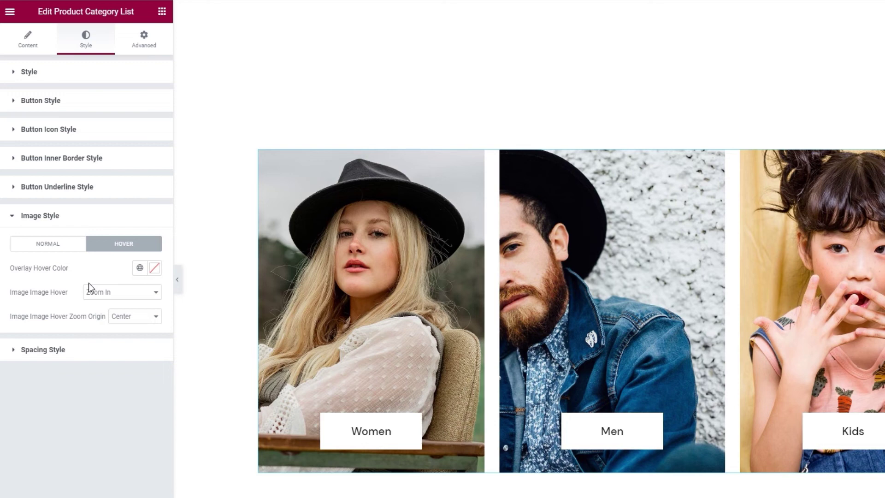
# - Keep Zoom In as image hover and preview the Top, Bottom, Left and Right zoom origins
pyautogui.click(143, 294)
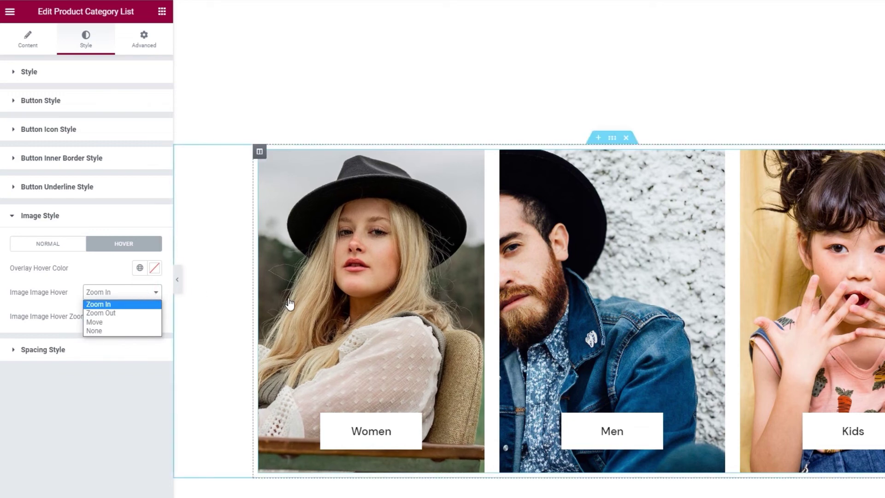
pyautogui.click(112, 272)
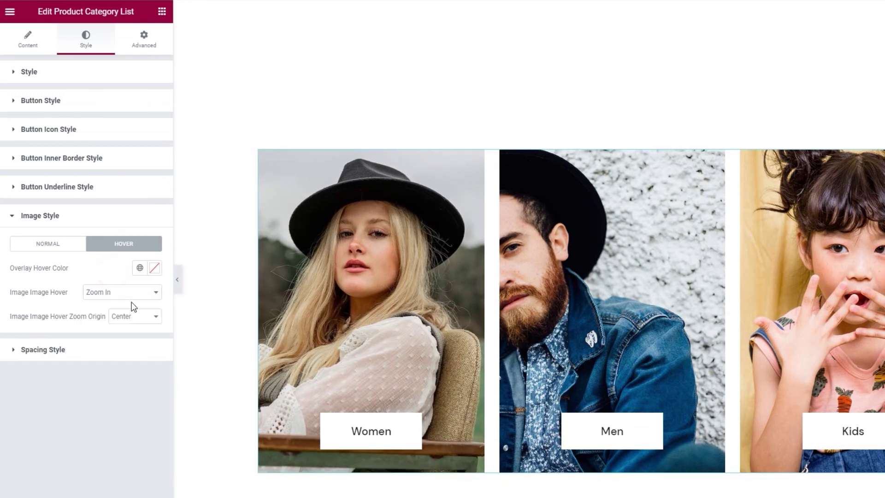
pyautogui.click(140, 315)
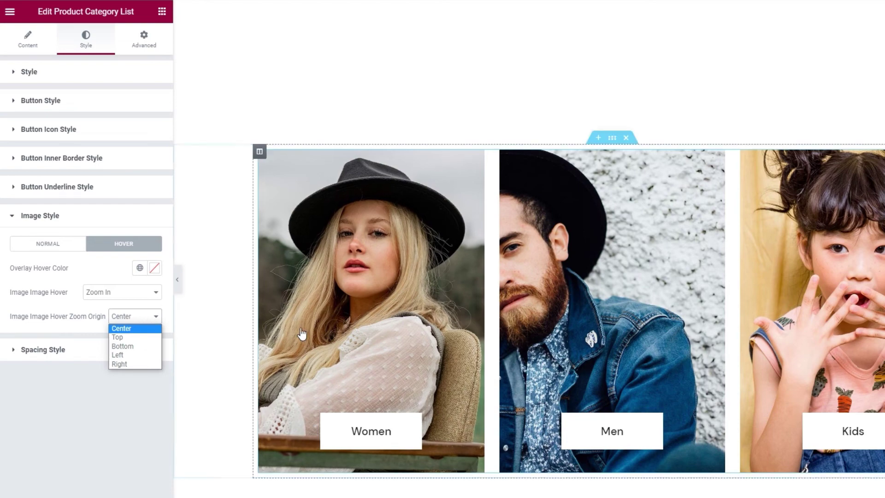
pyautogui.moveTo(304, 334)
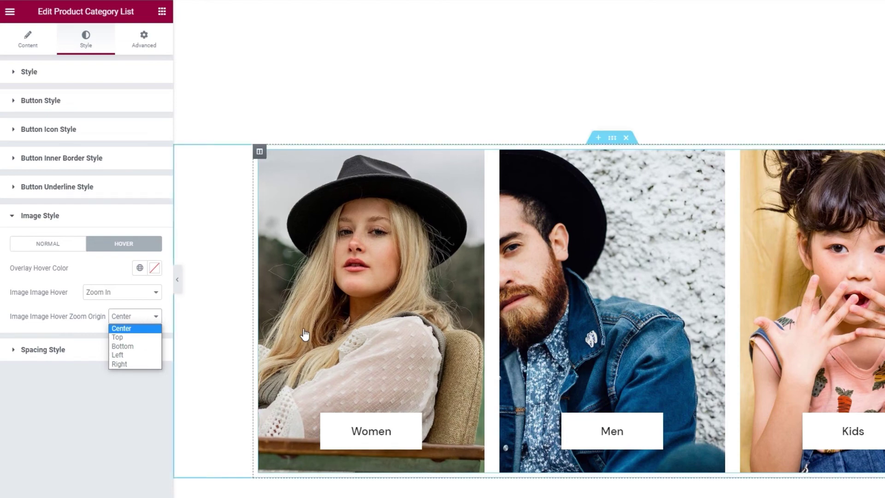
pyautogui.click(130, 335)
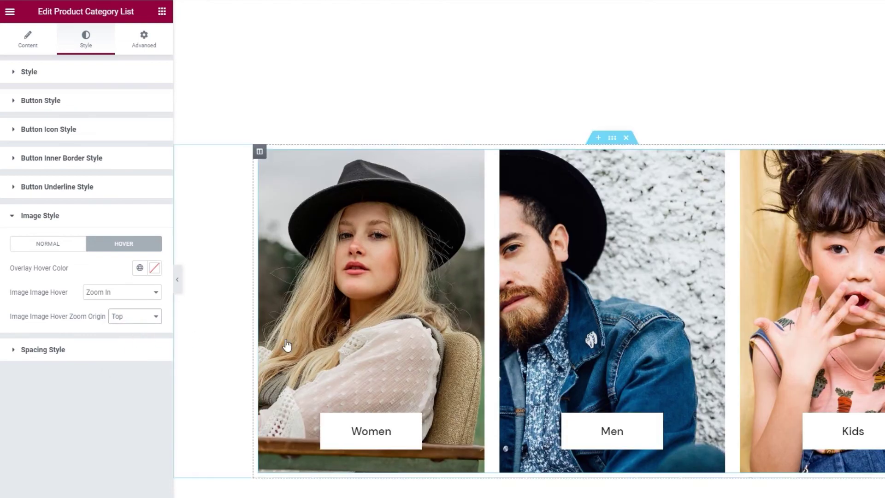
pyautogui.click(159, 328)
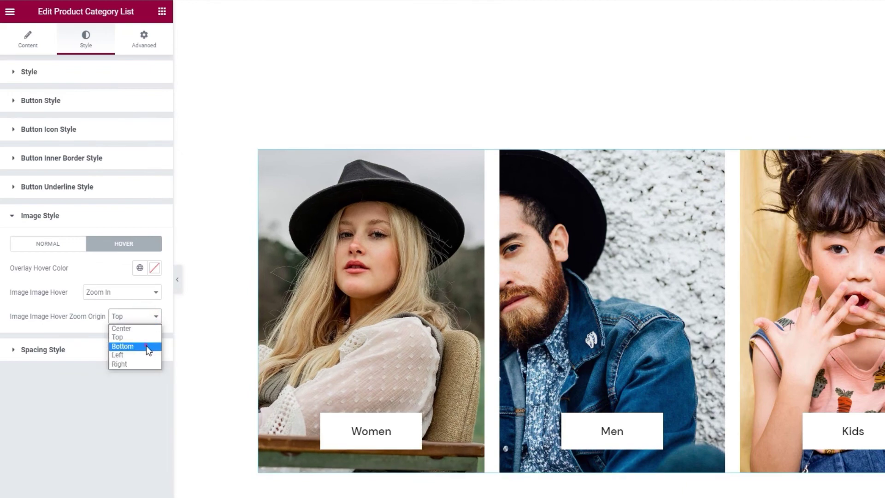
pyautogui.click(145, 347)
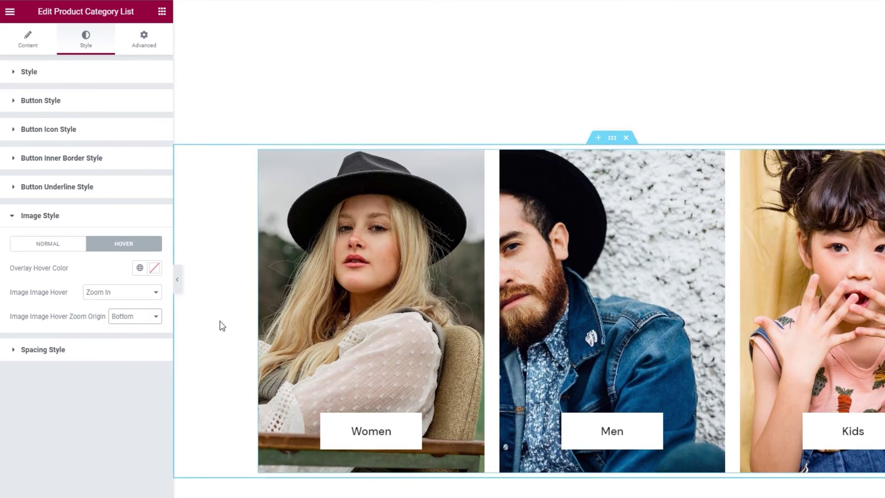
pyautogui.click(143, 319)
pyautogui.click(135, 354)
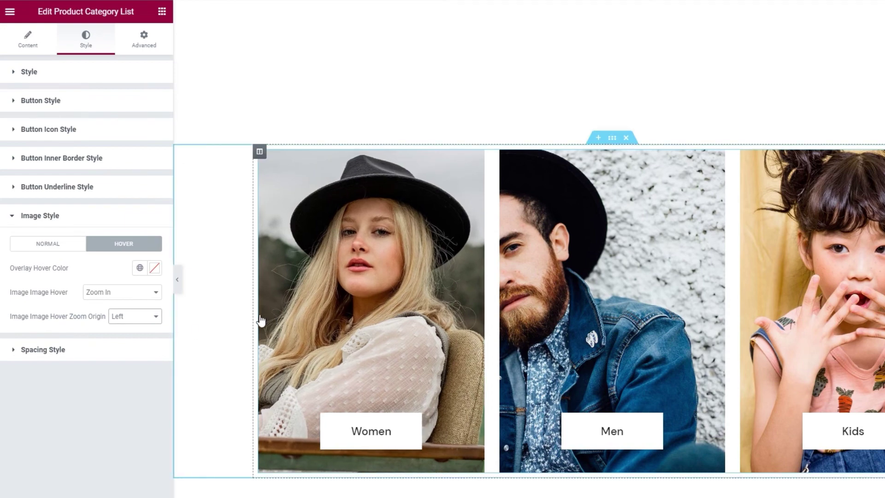
pyautogui.click(148, 317)
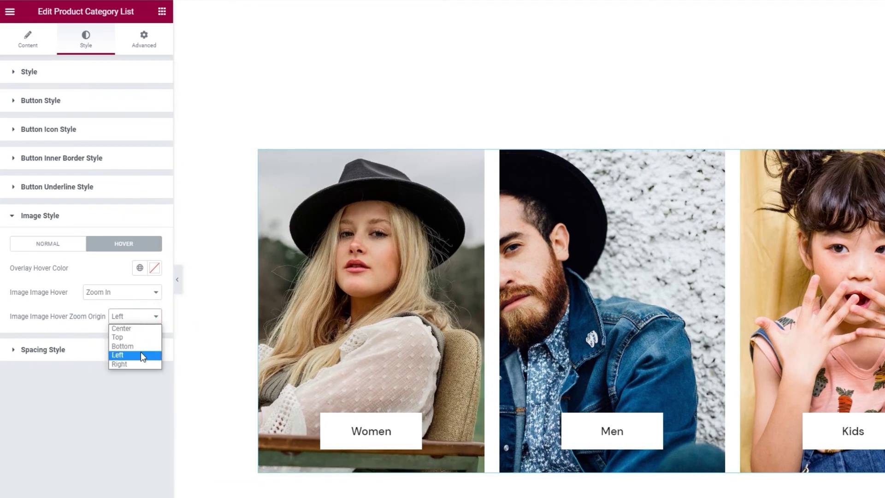
pyautogui.click(138, 363)
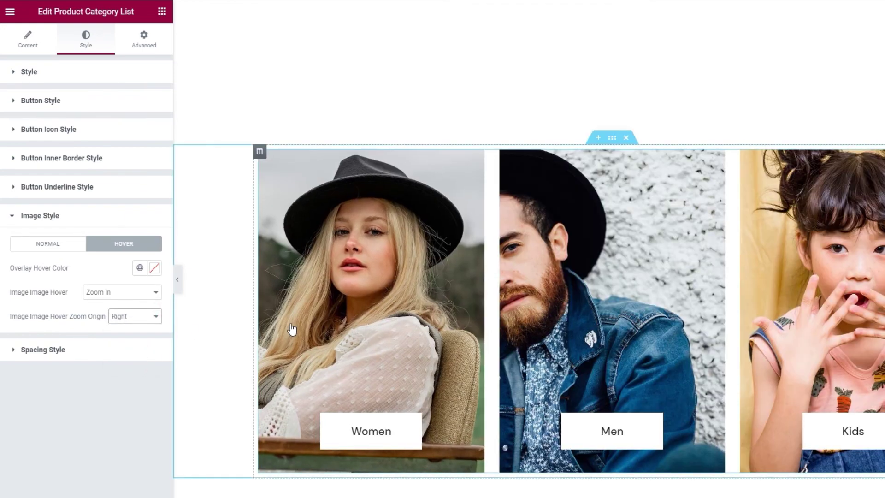
pyautogui.click(140, 318)
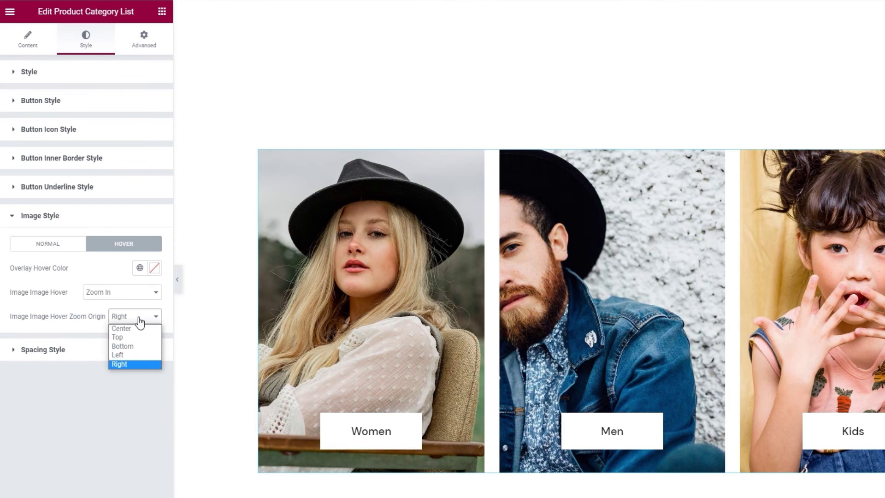
pyautogui.click(140, 317)
# - Try Zoom Out, Move and no hover effect, then settle on Zoom In from Center
pyautogui.click(129, 290)
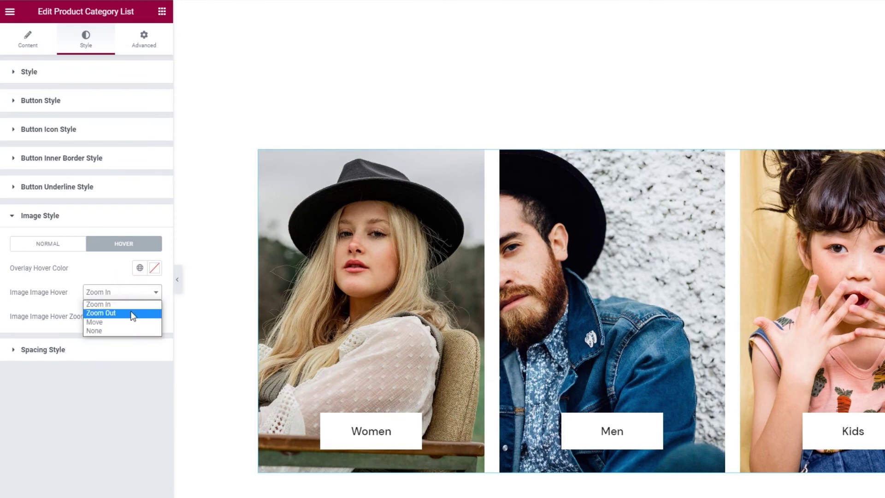
pyautogui.click(133, 313)
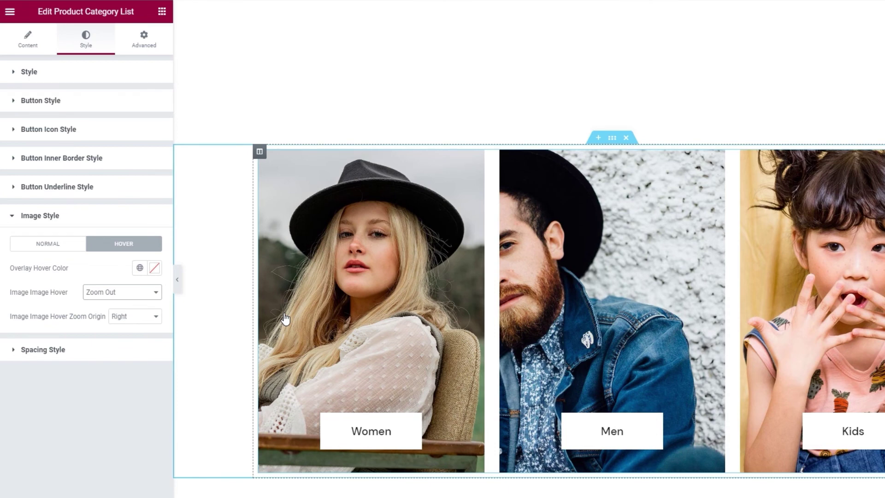
pyautogui.click(143, 293)
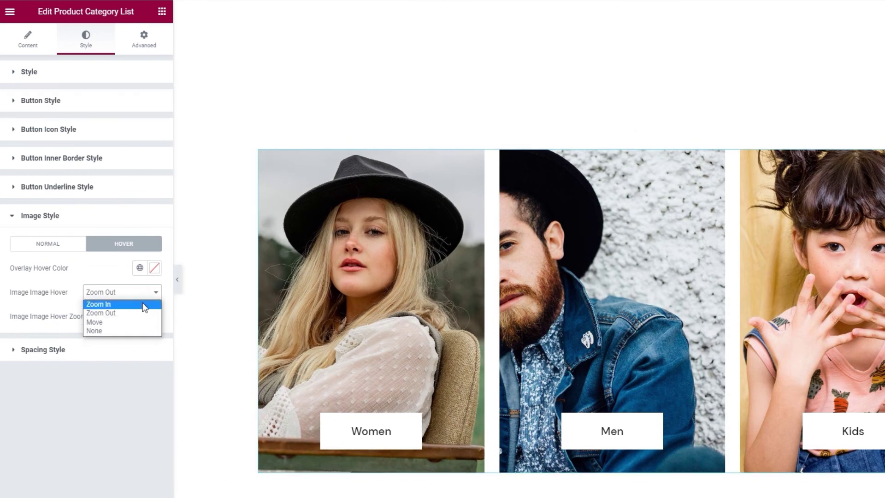
pyautogui.click(134, 322)
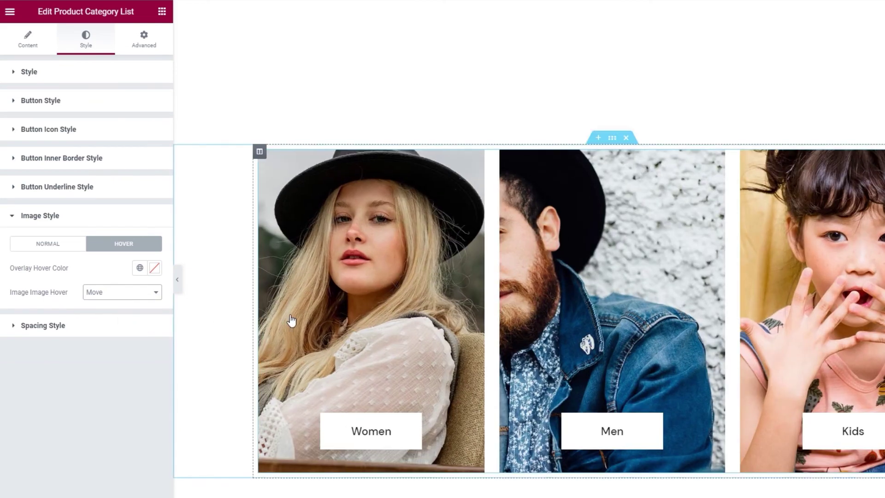
pyautogui.click(134, 295)
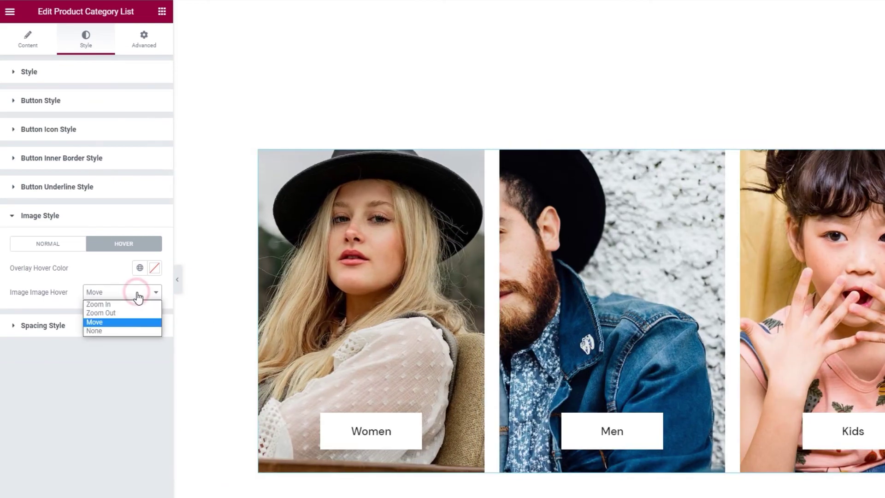
pyautogui.click(130, 329)
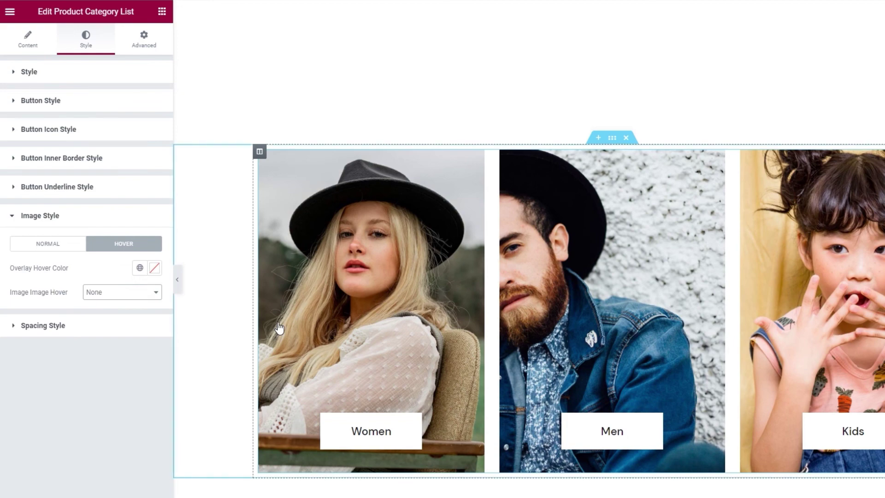
pyautogui.click(131, 295)
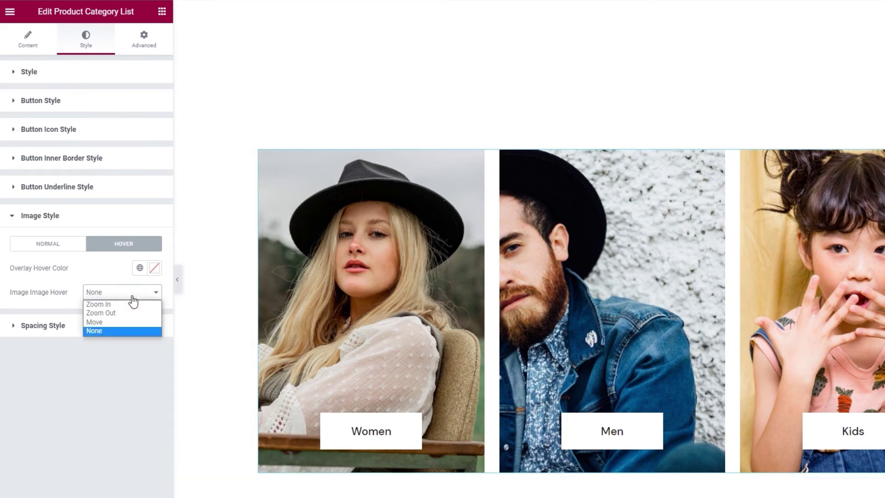
pyautogui.click(132, 302)
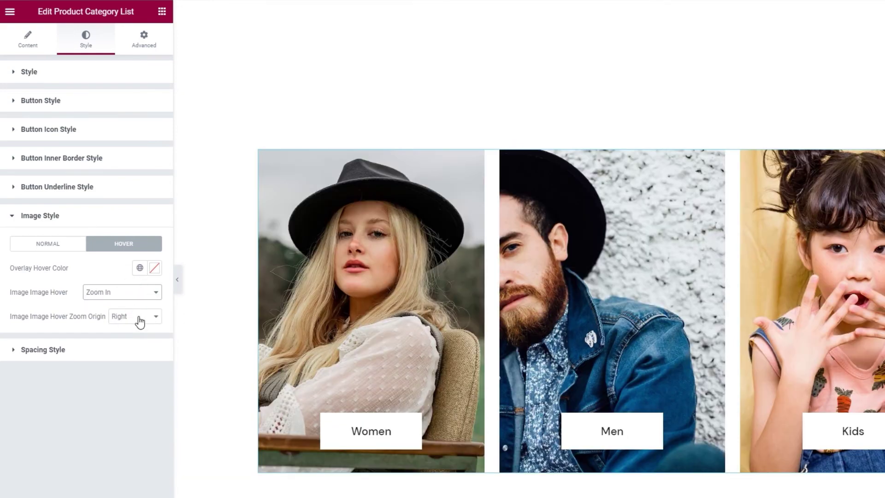
pyautogui.click(138, 317)
pyautogui.click(141, 330)
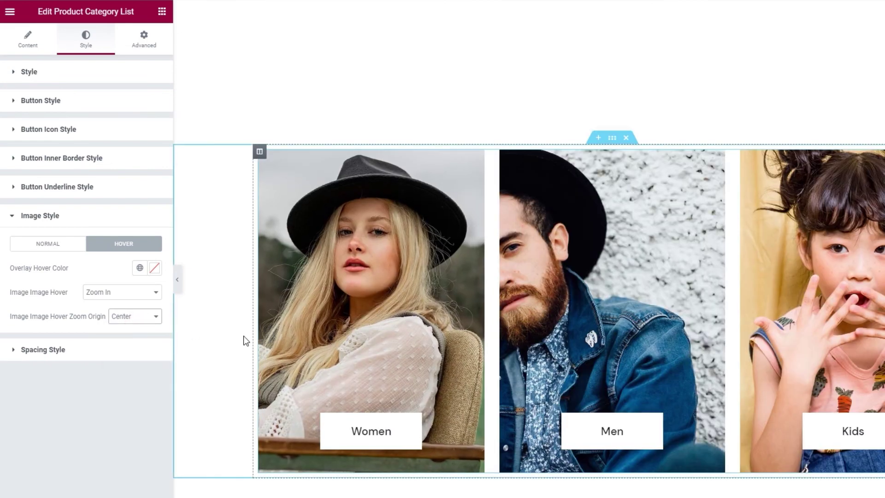
pyautogui.click(114, 353)
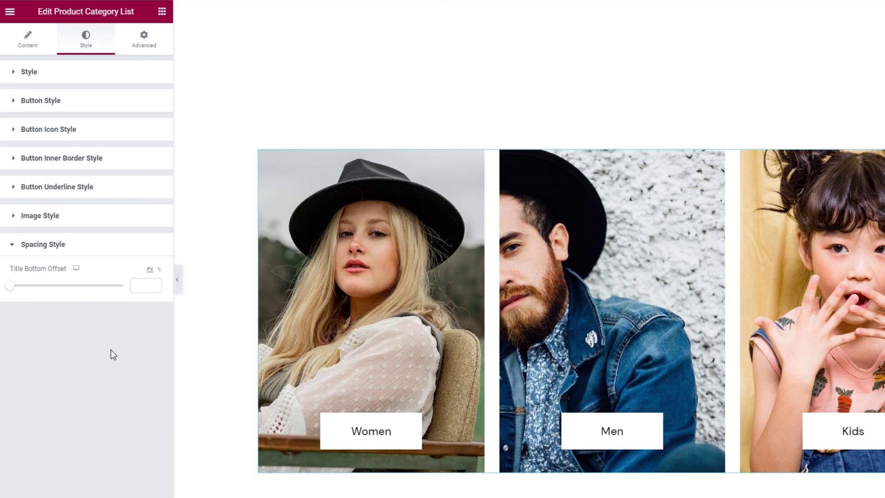
# - Test a higher Title Bottom Offset, reset it to empty, and save the page with Update
pyautogui.moveTo(12, 286); pyautogui.dragTo(52, 291)
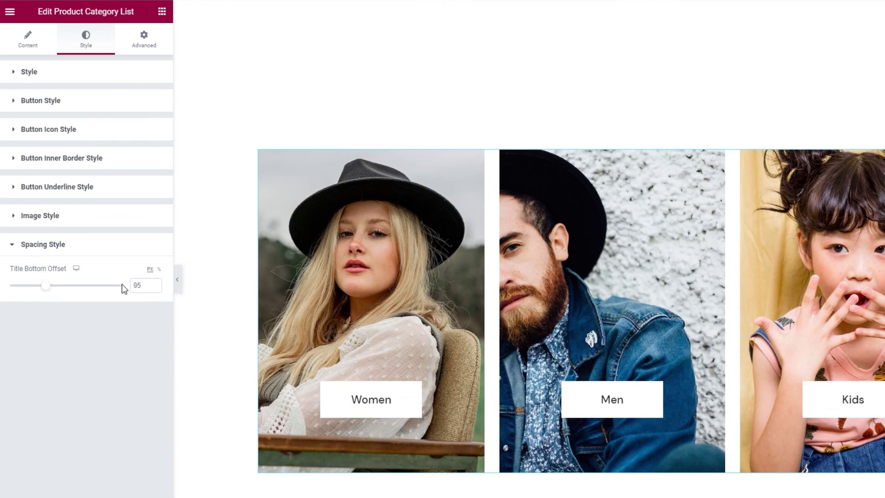
pyautogui.doubleClick(138, 285)
pyautogui.press('BackSpace')
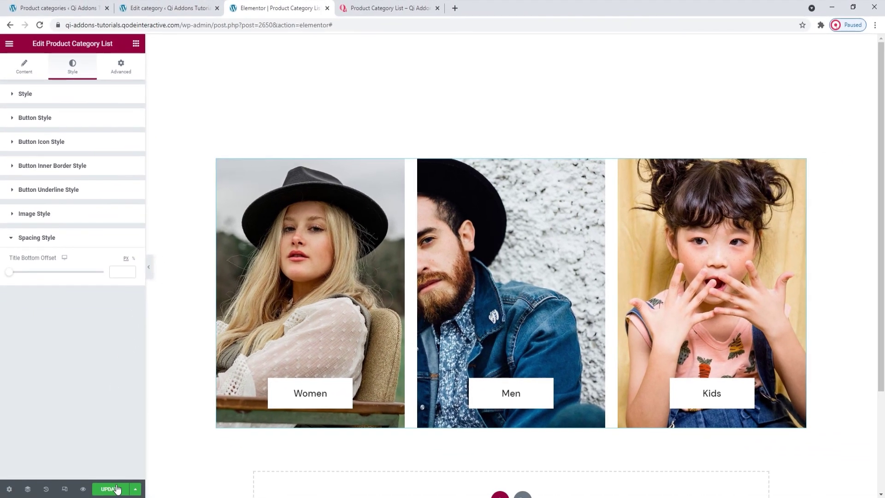
pyautogui.click(110, 489)
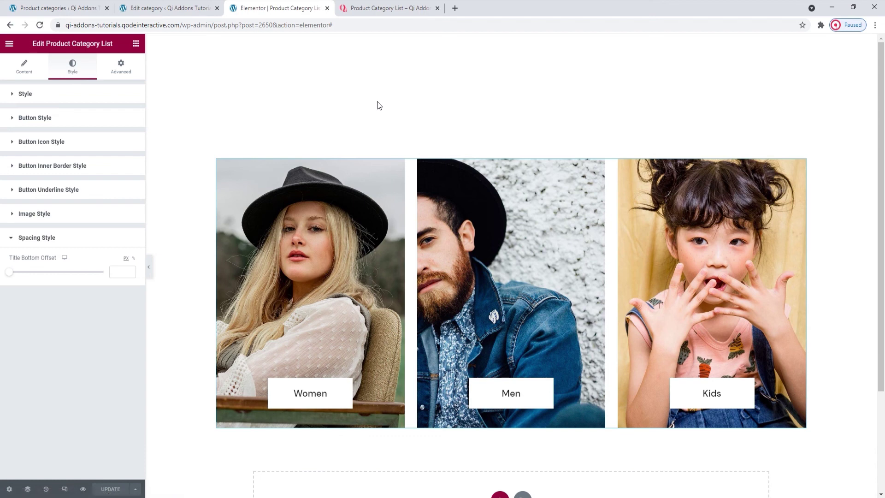
# - On the Qi Addons Product Category List demo, scroll to the Stuff, Bags and T-shirts styling example
pyautogui.click(376, 8)
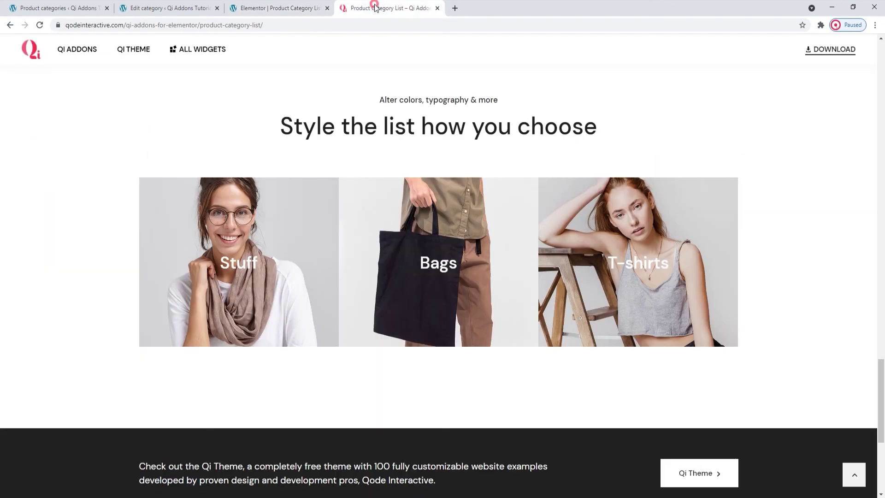
pyautogui.click(856, 478)
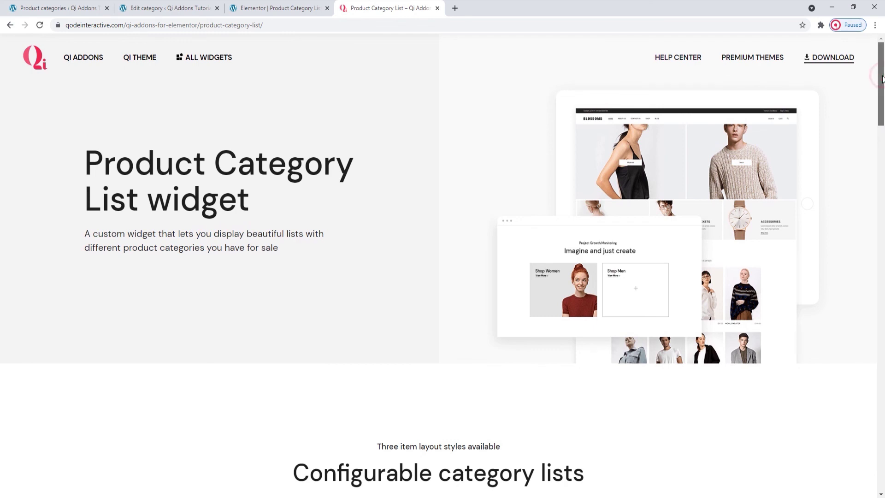
pyautogui.moveTo(883, 81); pyautogui.dragTo(884, 189)
pyautogui.moveTo(883, 196); pyautogui.dragTo(883, 369)
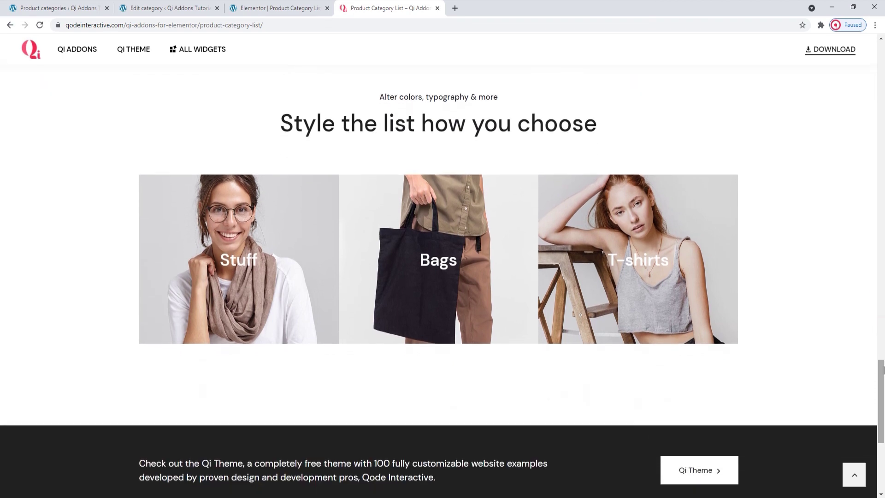